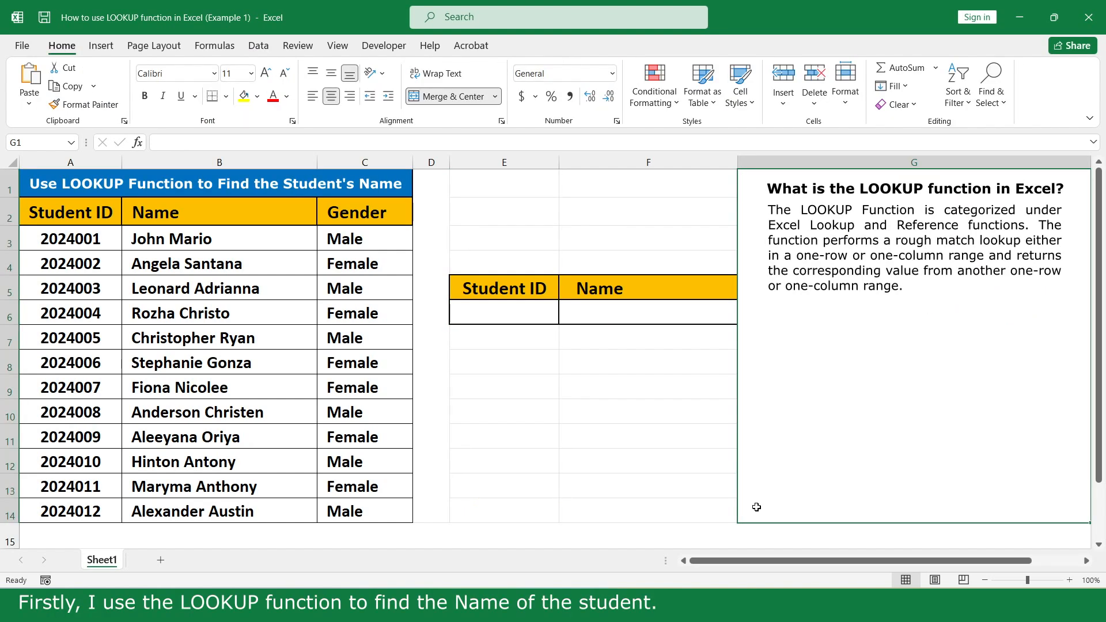
- Enter =LOOKUP(E6,A3:C14,B3:B14) in F6 to return the name for the Student ID in E6
click(706, 312)
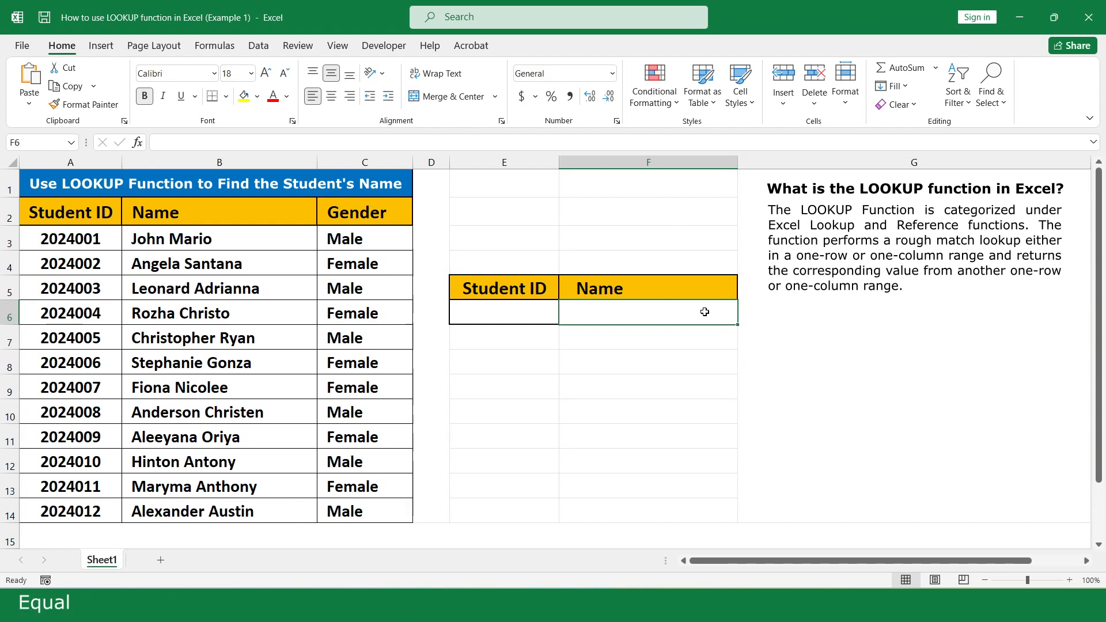
text(=loo)
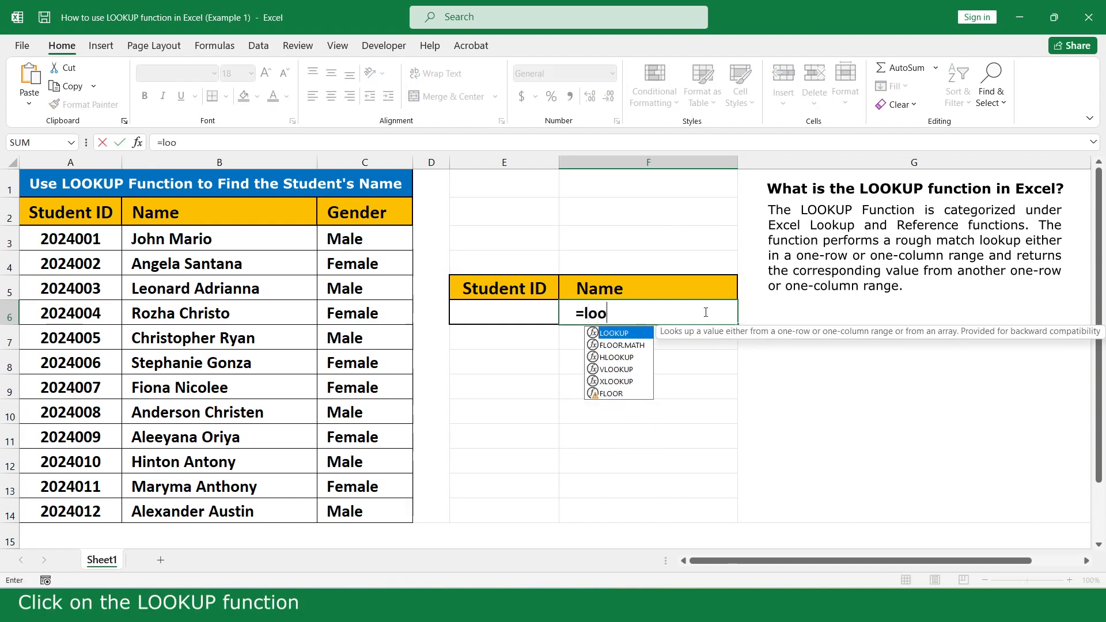
double_click(636, 333)
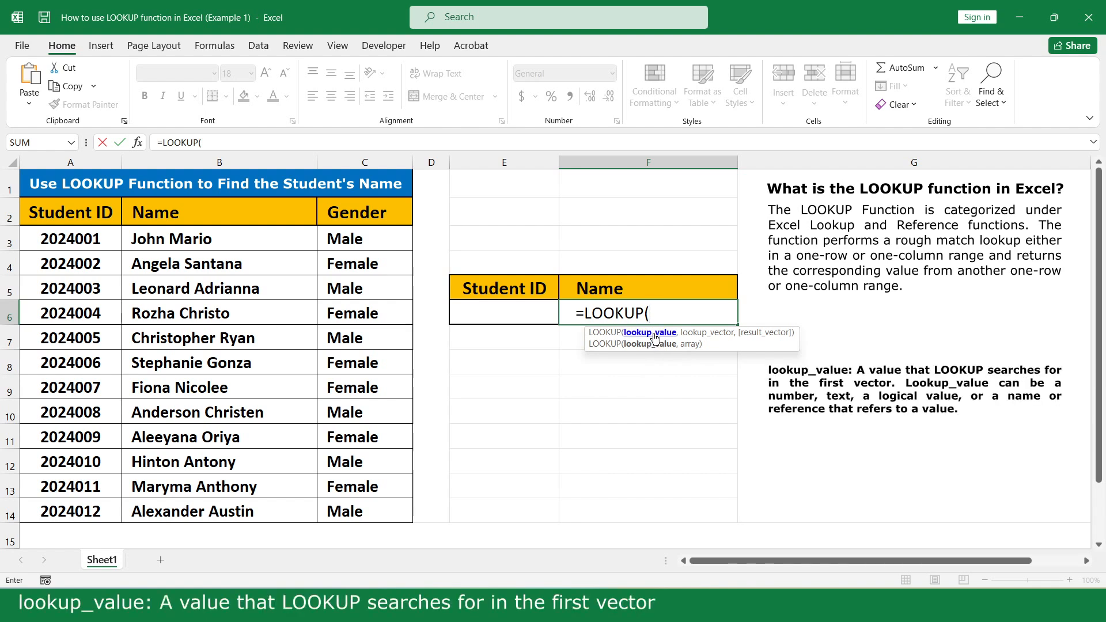
click(532, 312)
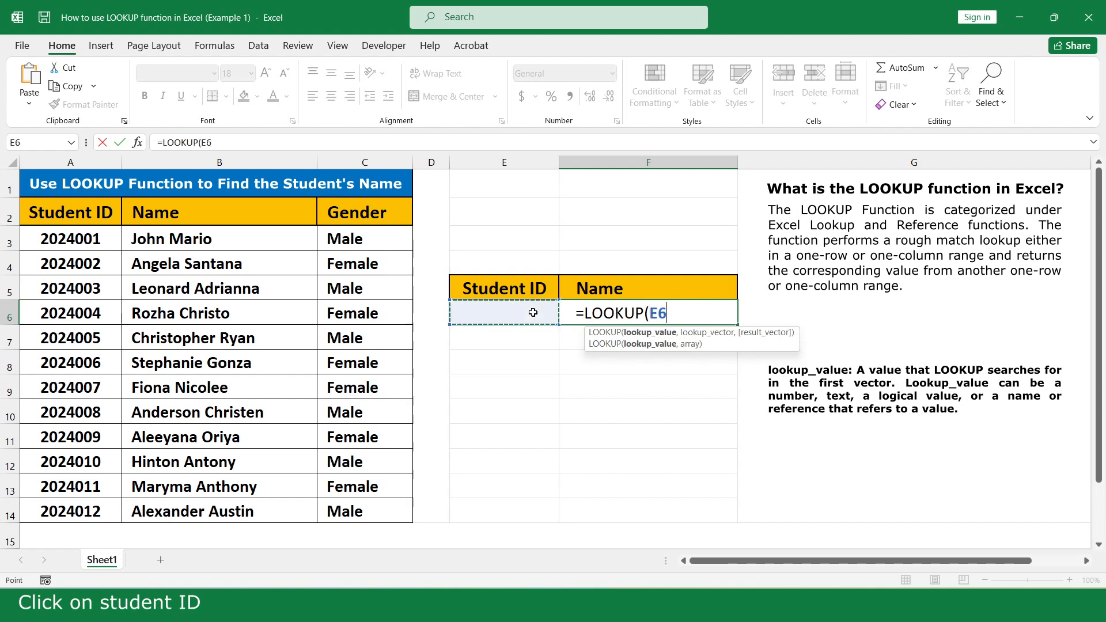
text(,)
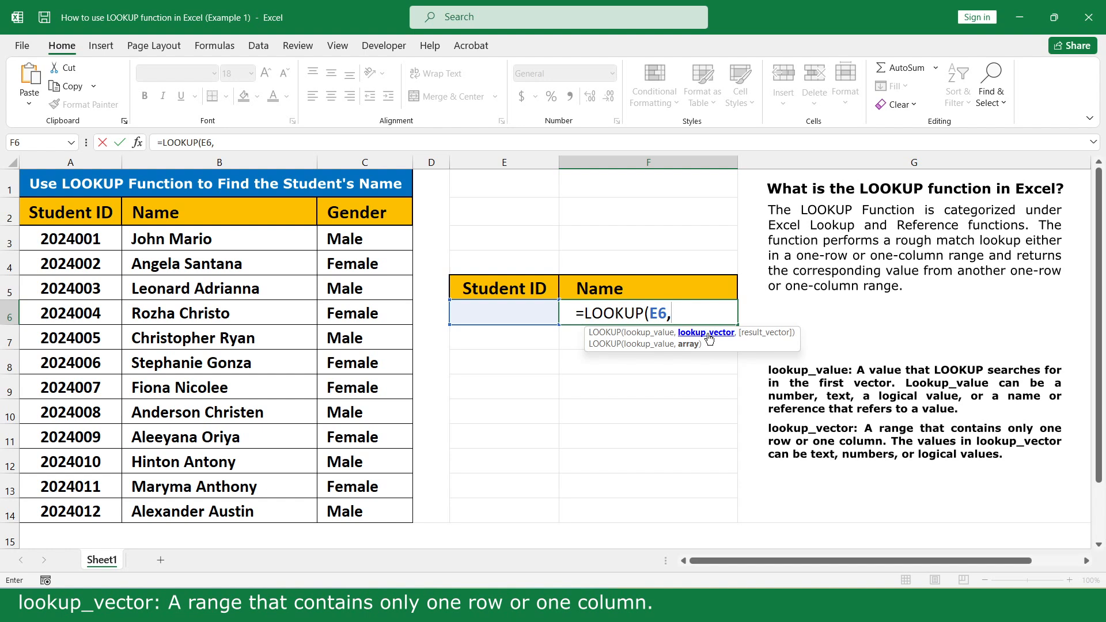
drag(73, 239, 383, 510)
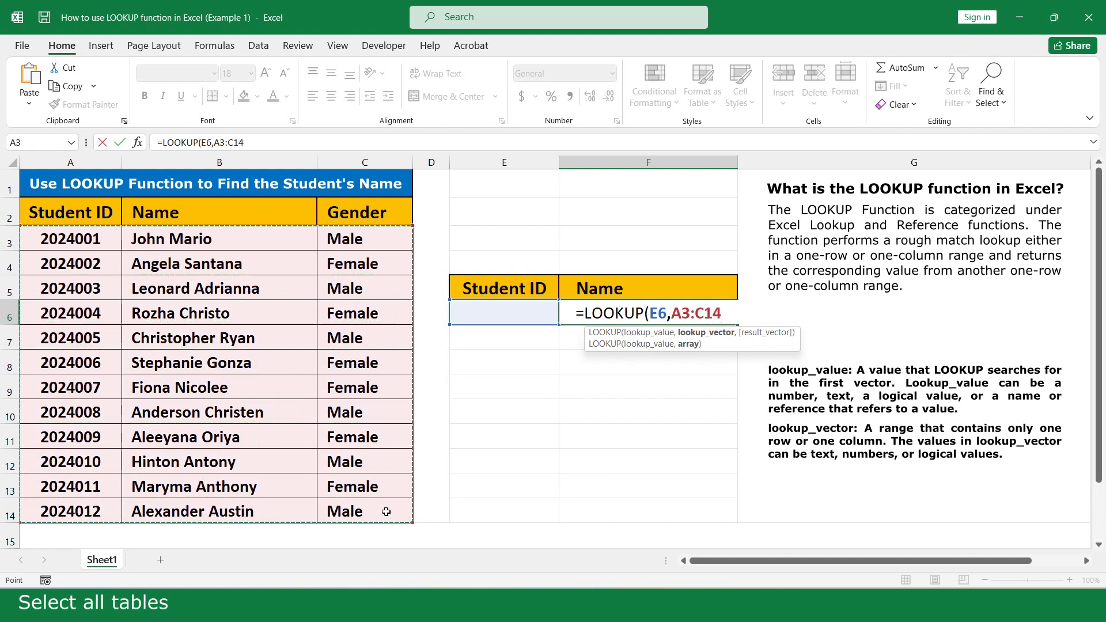
text(,)
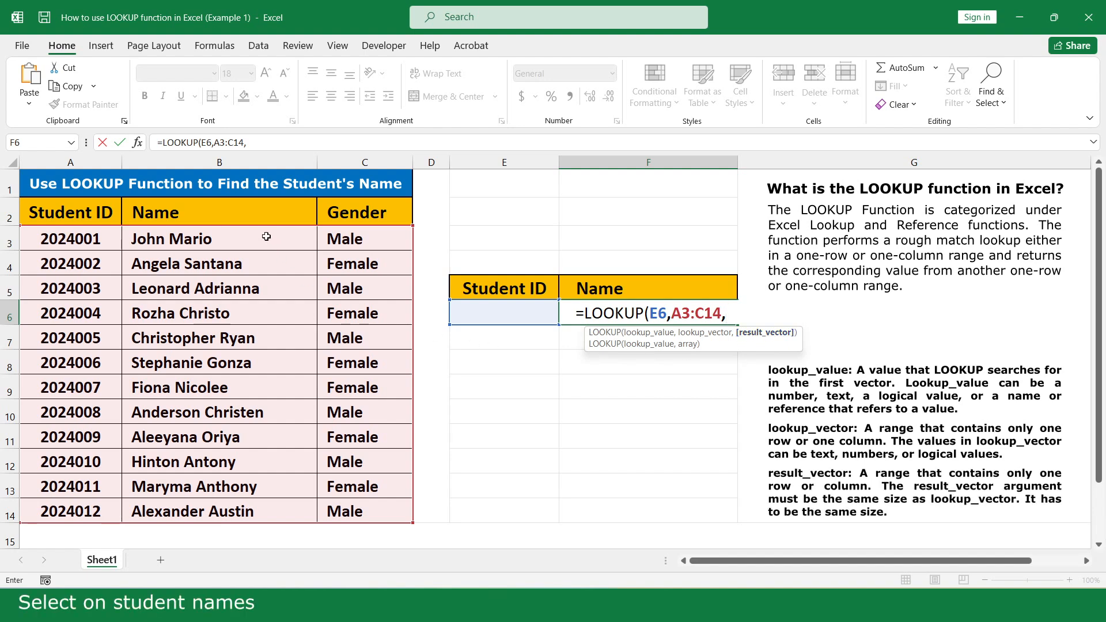
drag(266, 236, 268, 510)
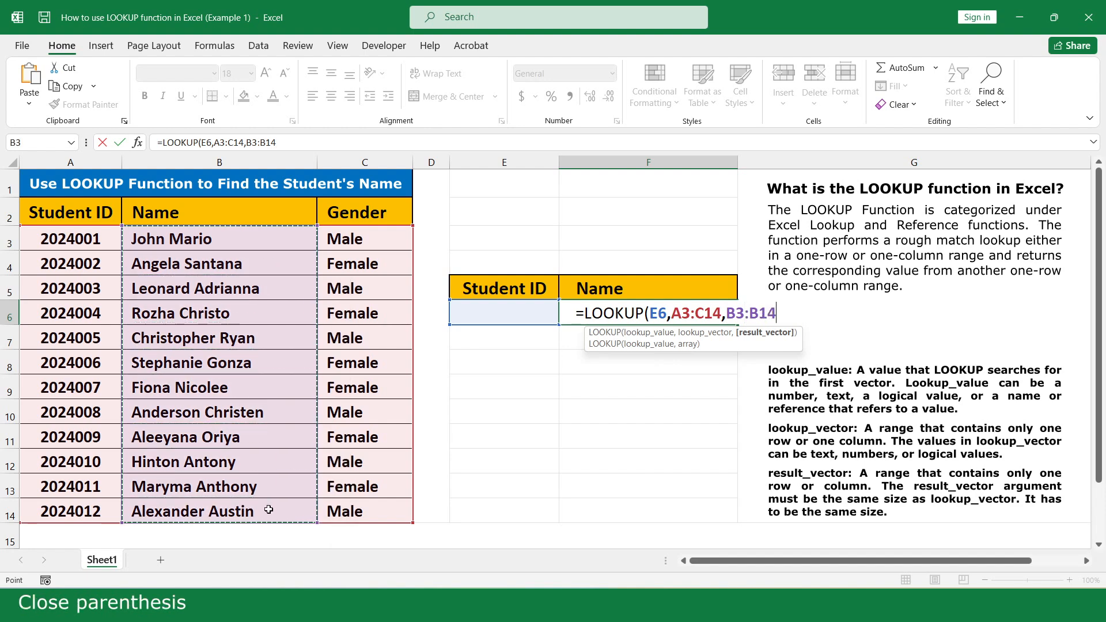
text())
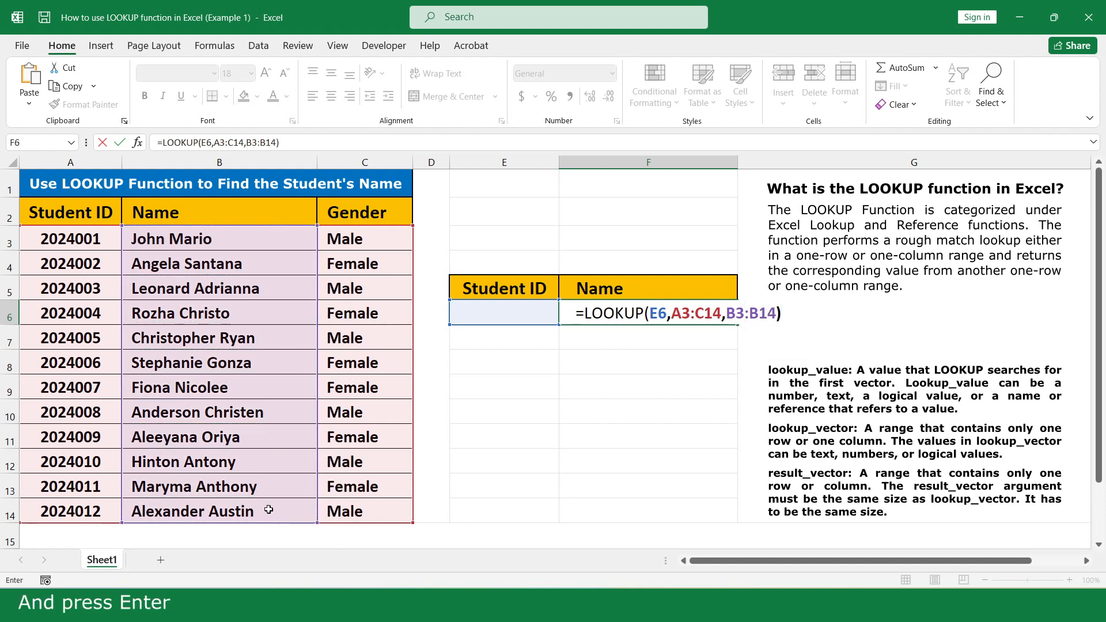
key(Return)
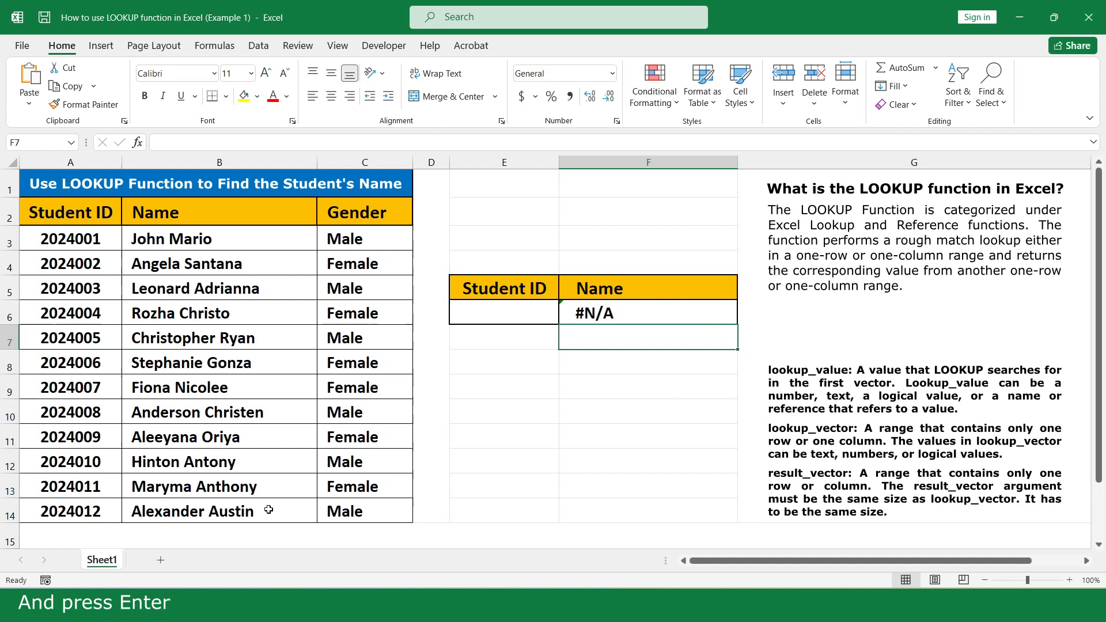
- Enter Student ID 2024001 in E6
click(547, 311)
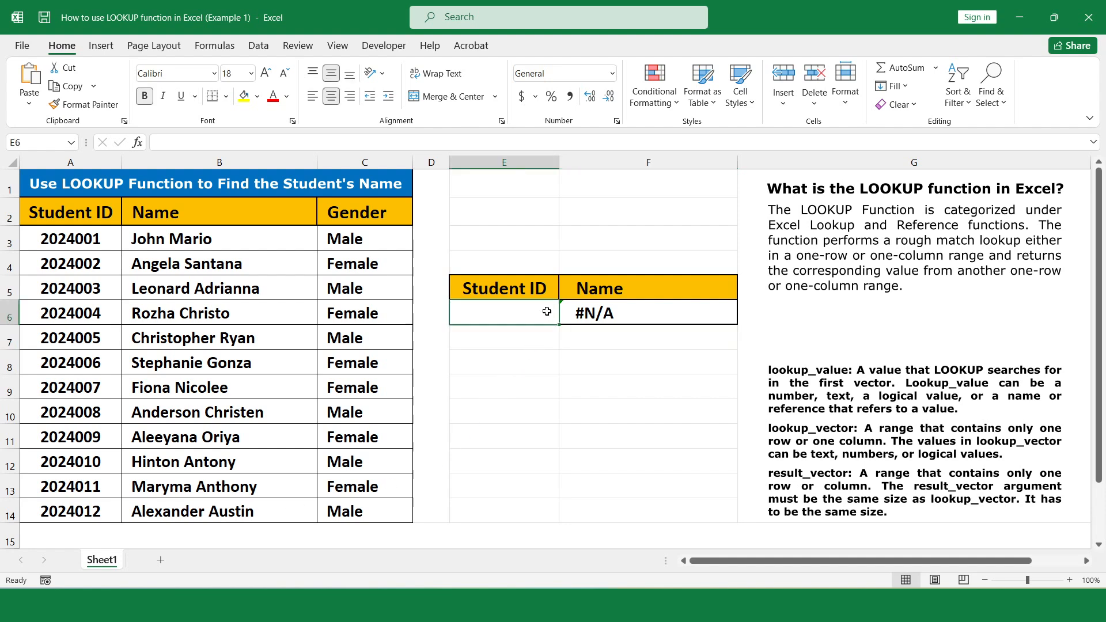
text(2024001)
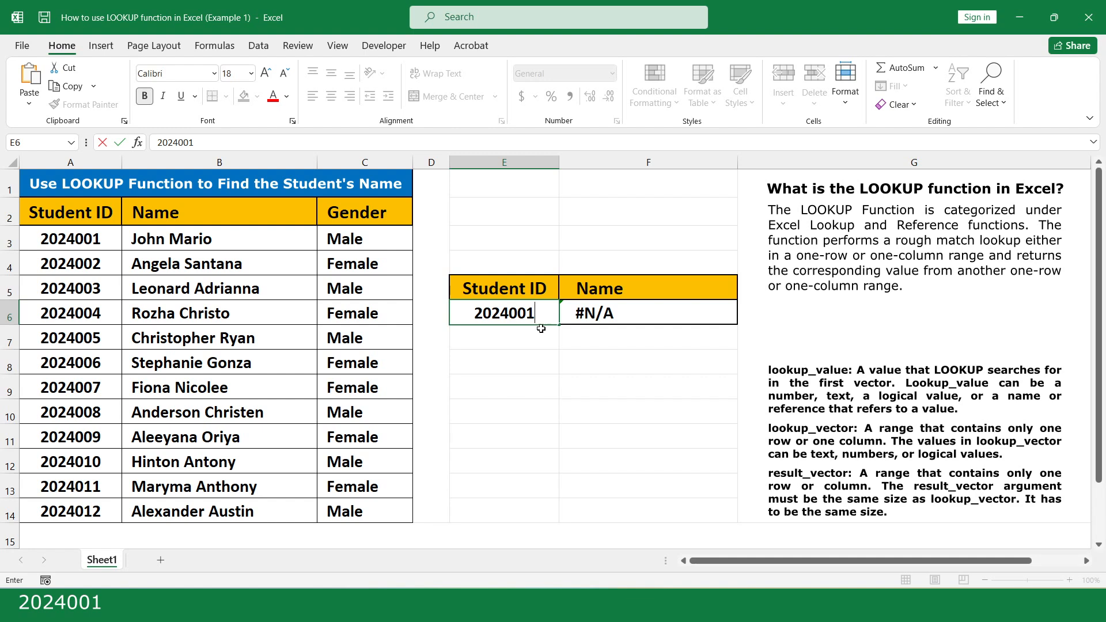
click(540, 338)
double_click(538, 317)
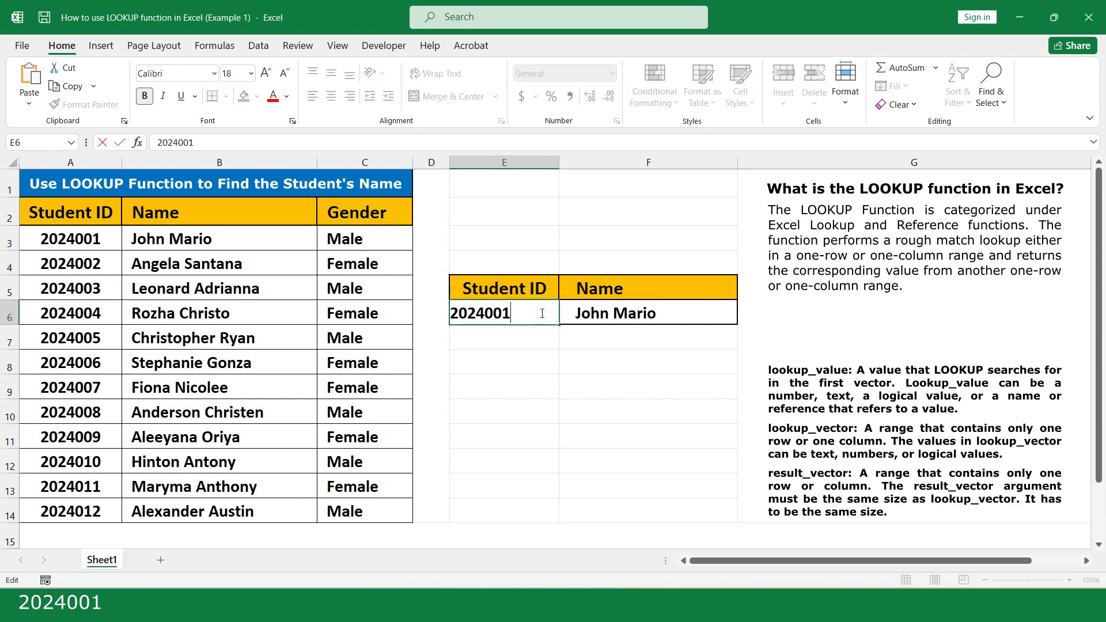
drag(502, 314, 510, 314)
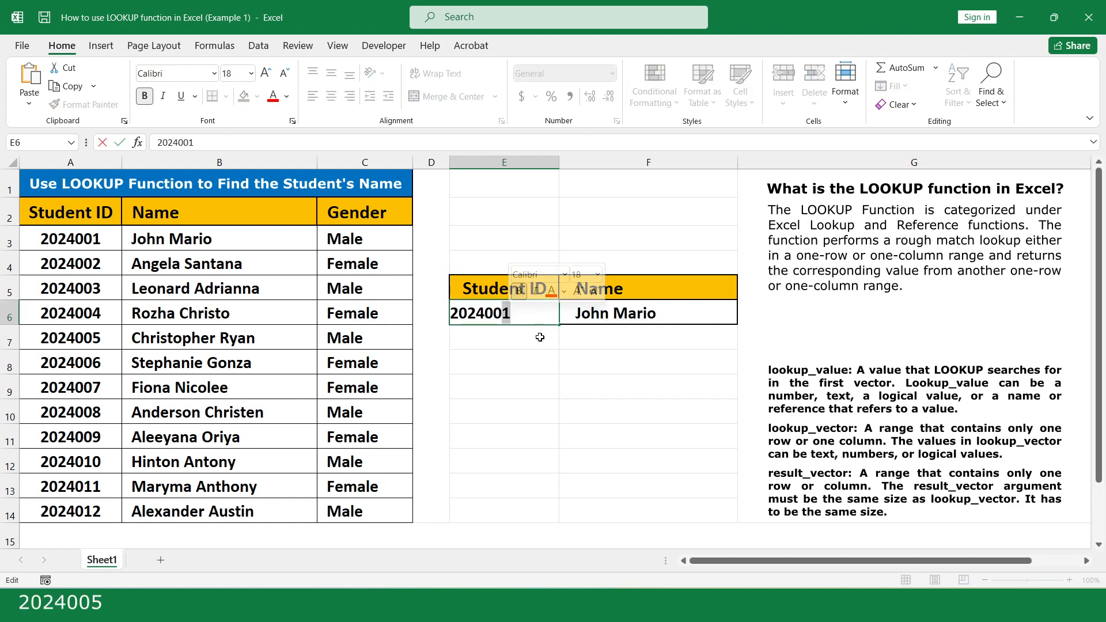
text(5)
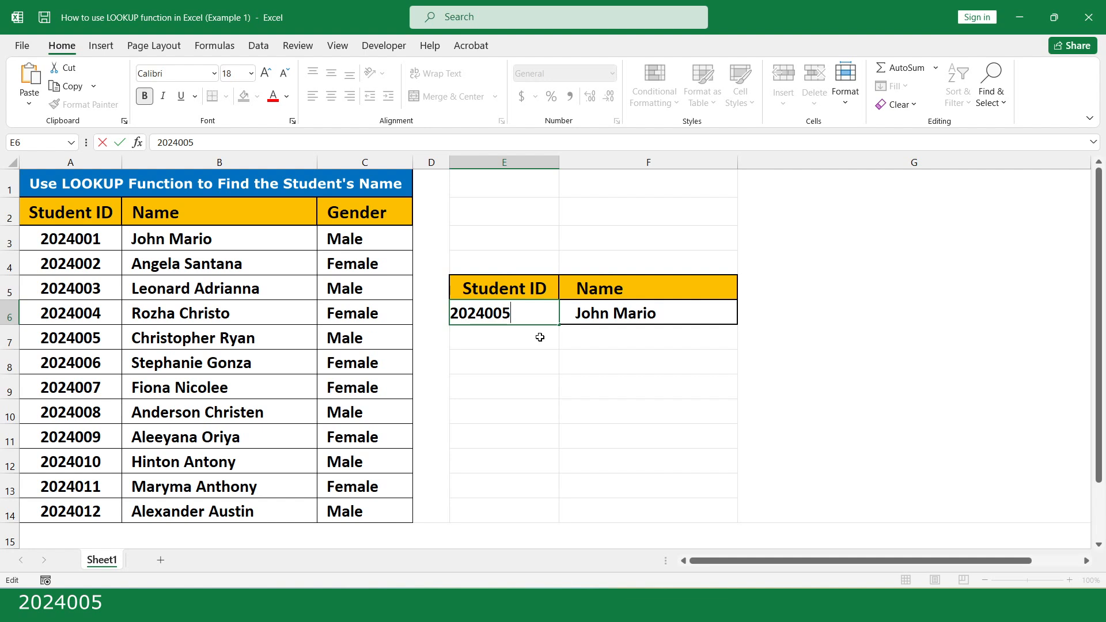
click(540, 337)
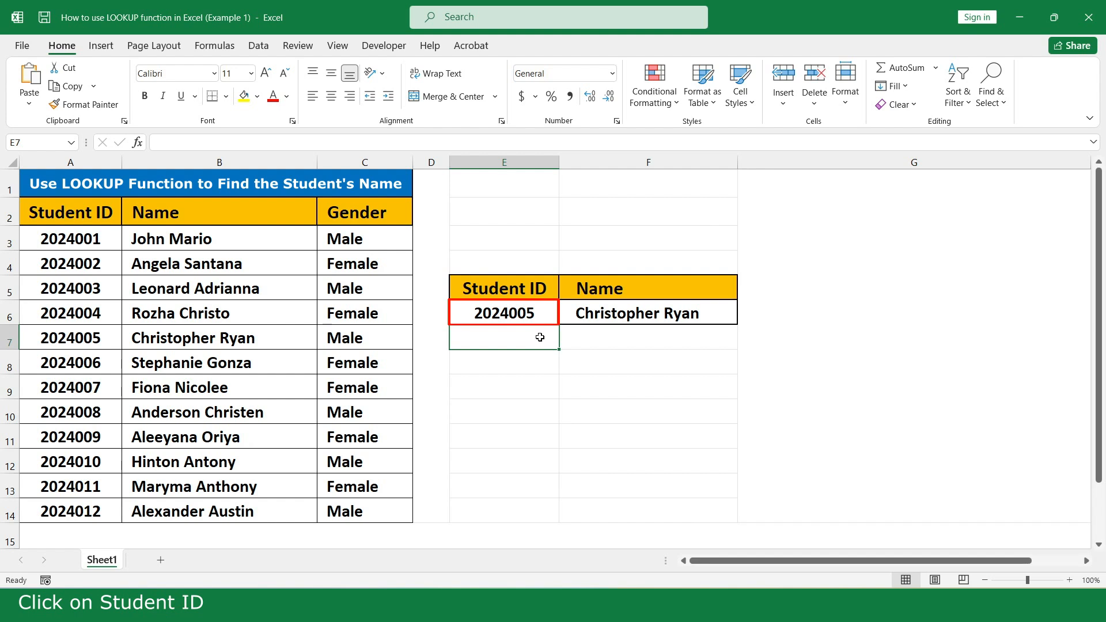
click(542, 311)
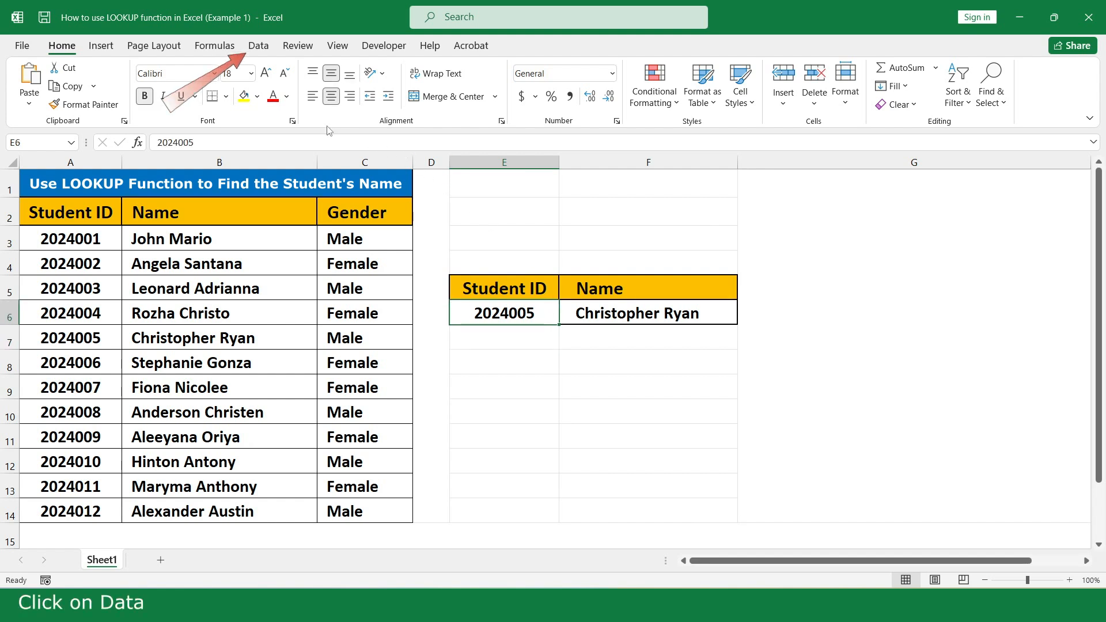
- Add List data validation to E6 with source A3:A14 for a Student ID dropdown
click(260, 49)
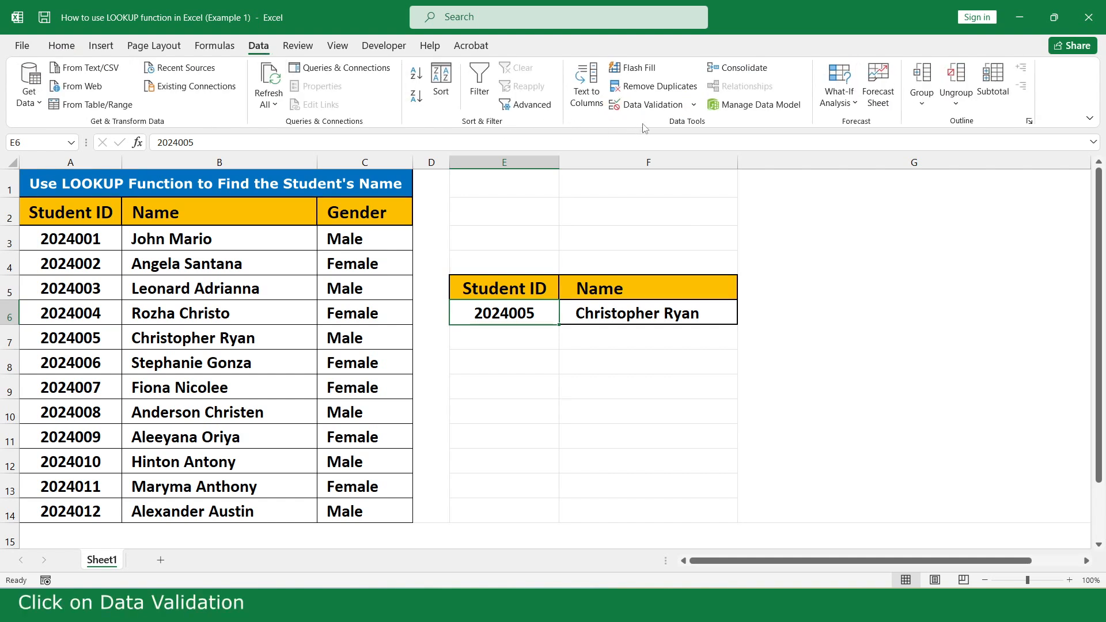
click(646, 106)
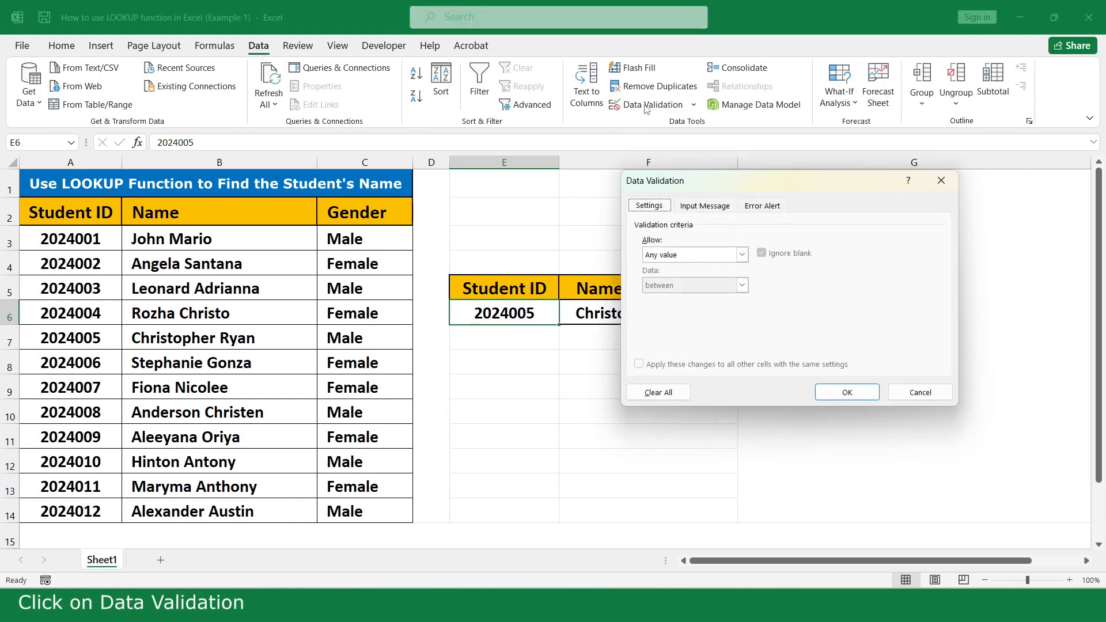
click(742, 255)
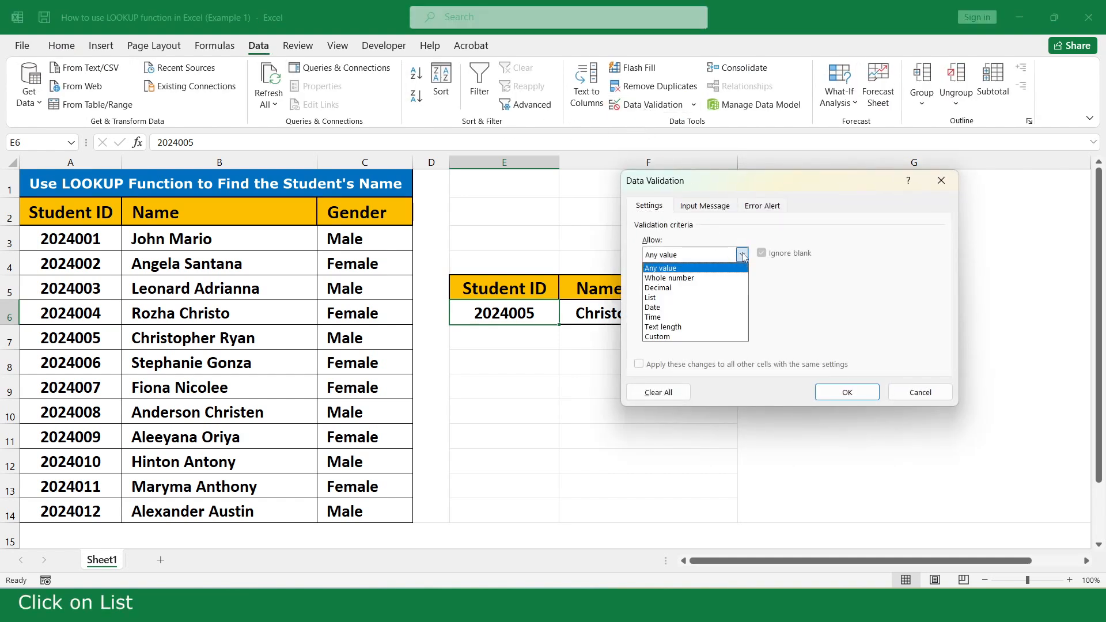
click(684, 297)
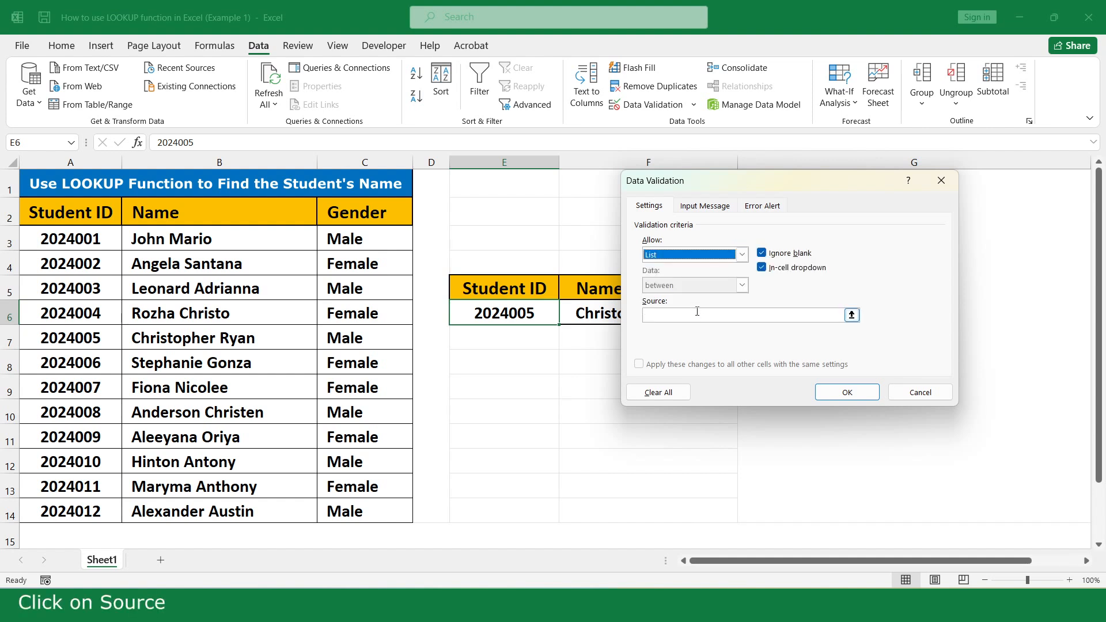
click(696, 315)
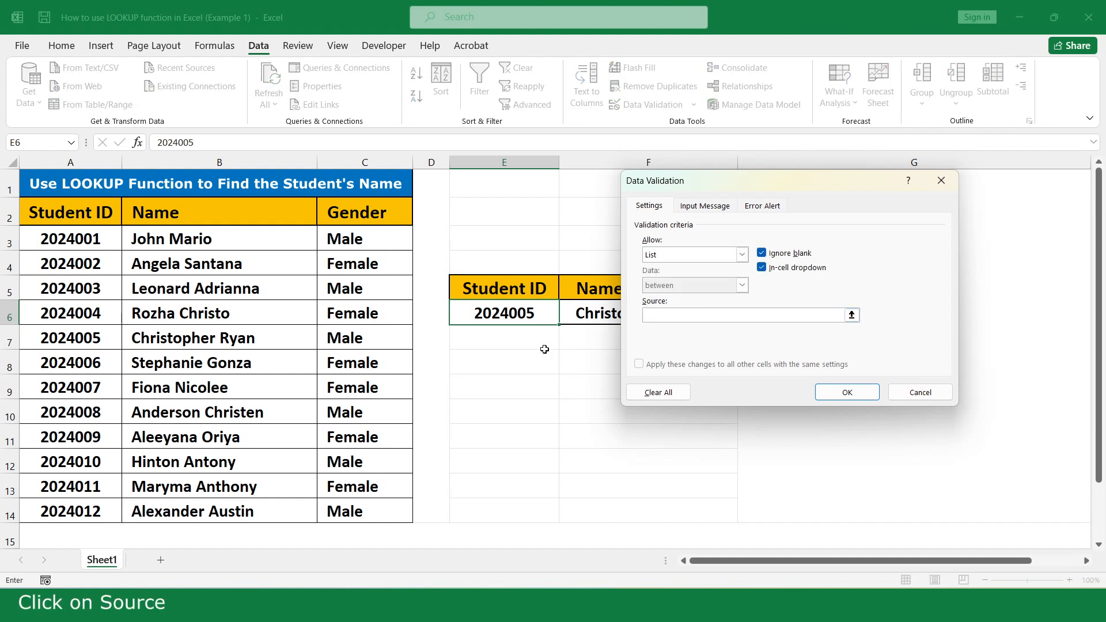
drag(69, 239, 69, 508)
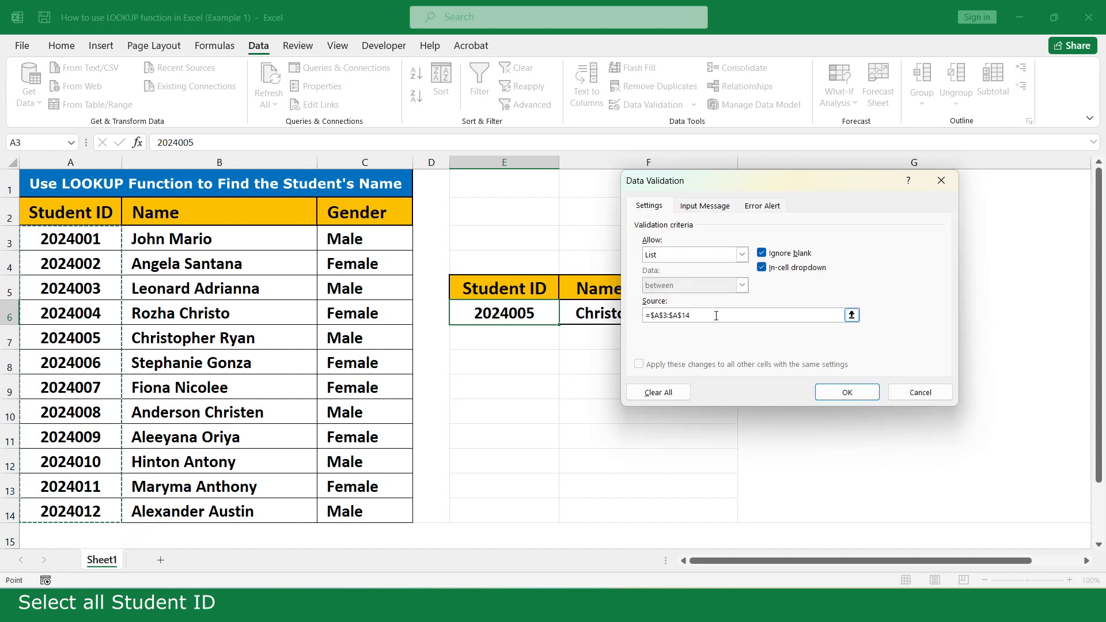
click(720, 341)
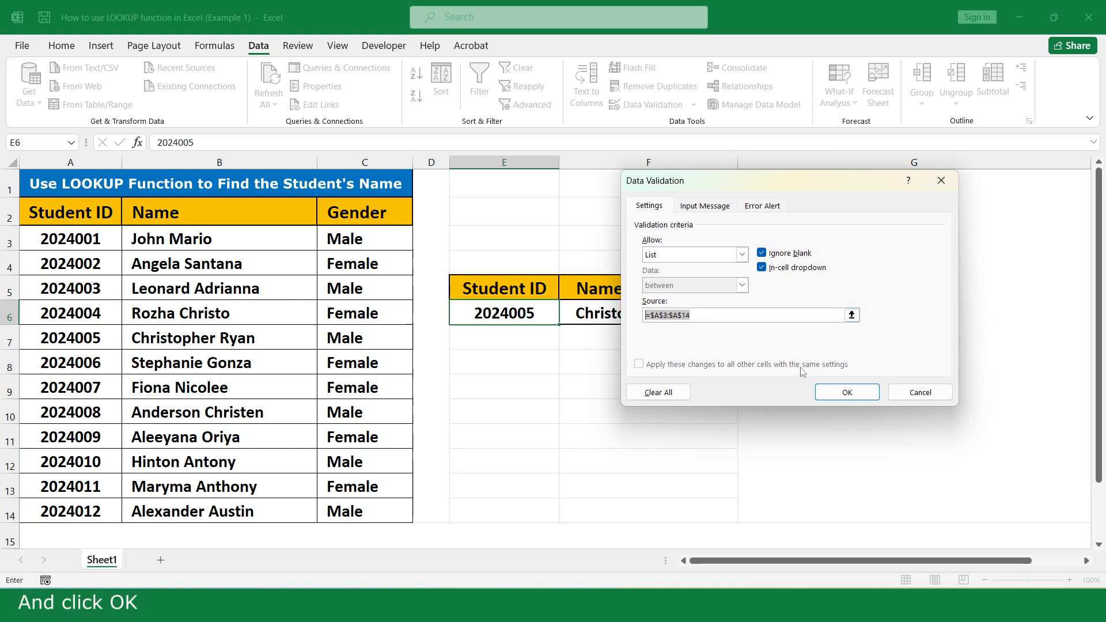
click(837, 396)
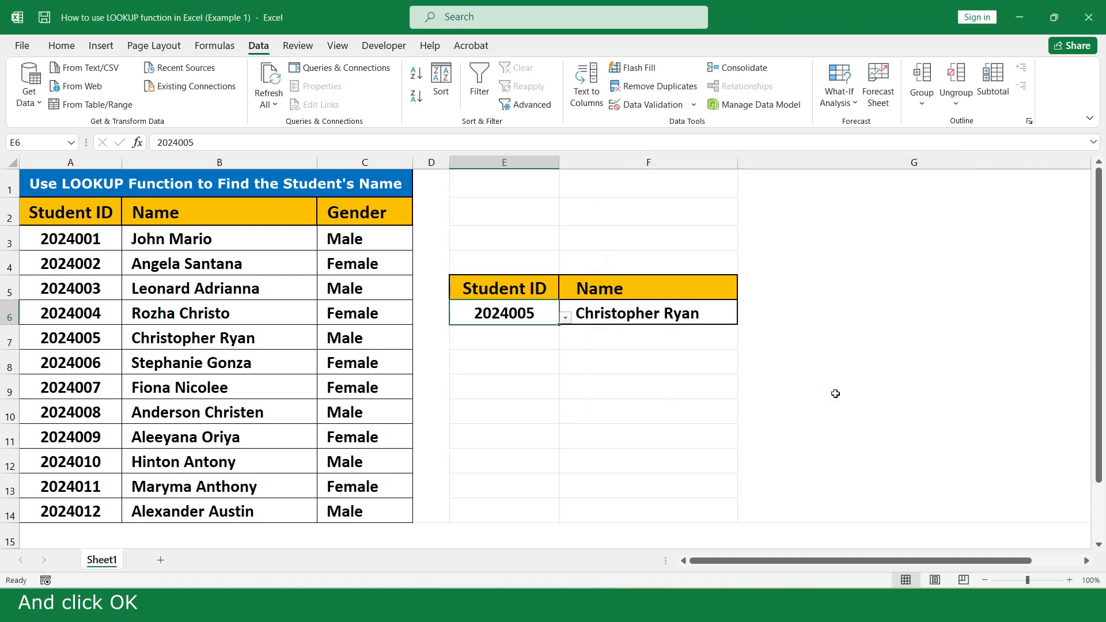
click(565, 317)
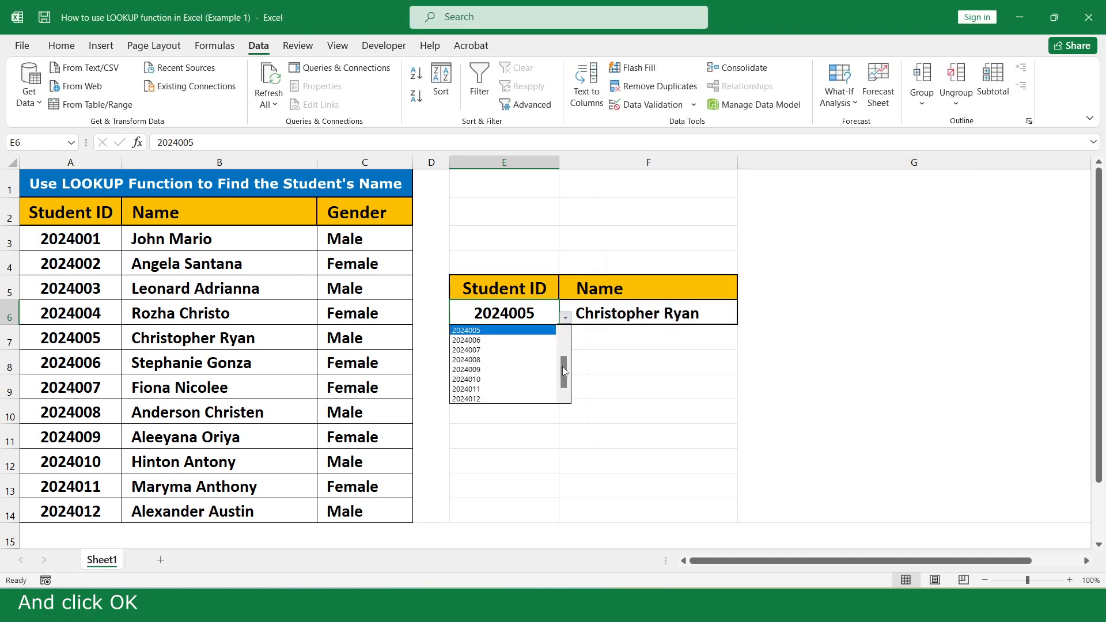
drag(563, 371, 563, 354)
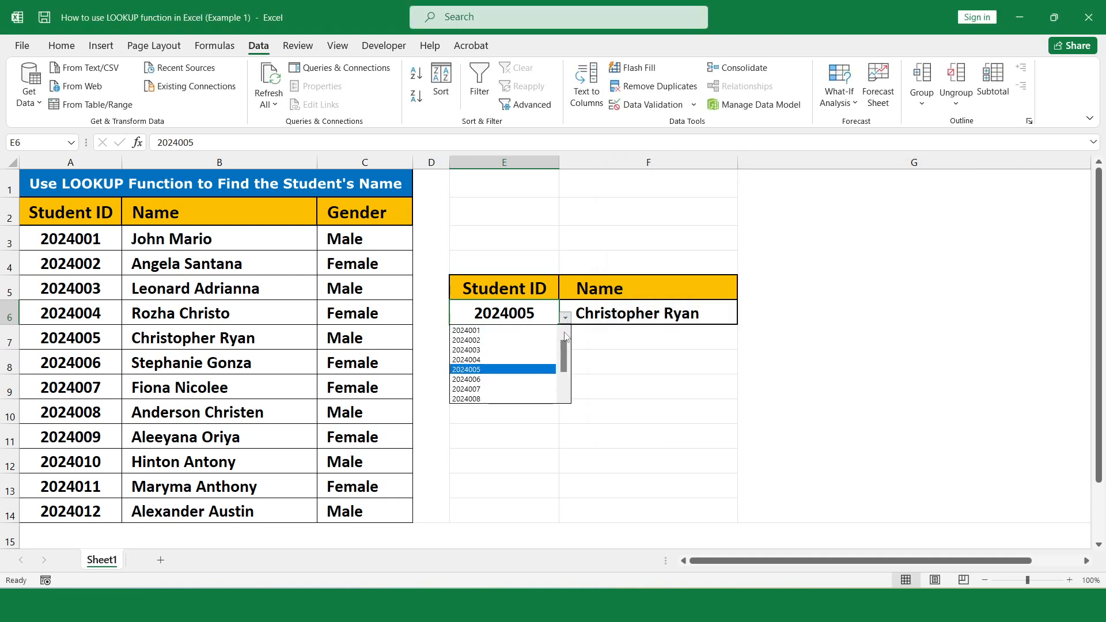
click(501, 331)
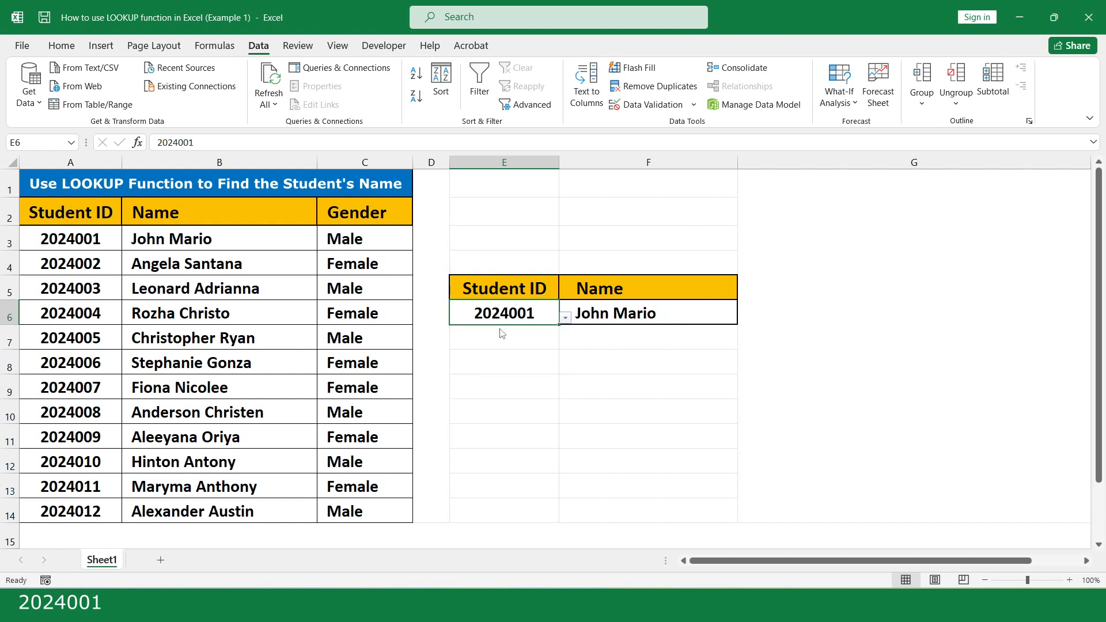
click(566, 320)
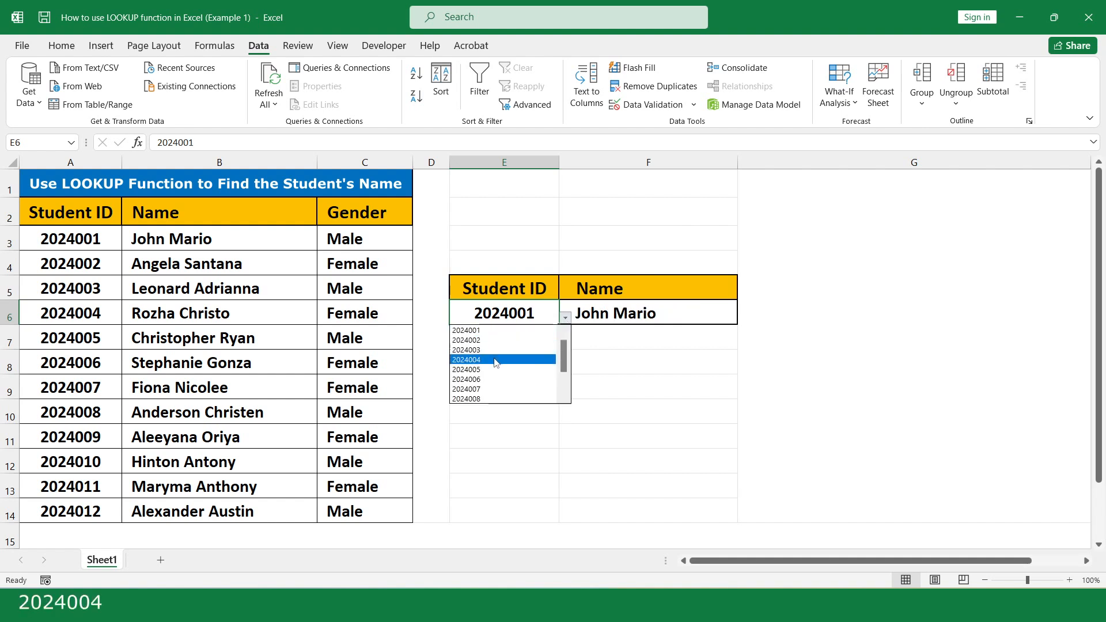
click(495, 359)
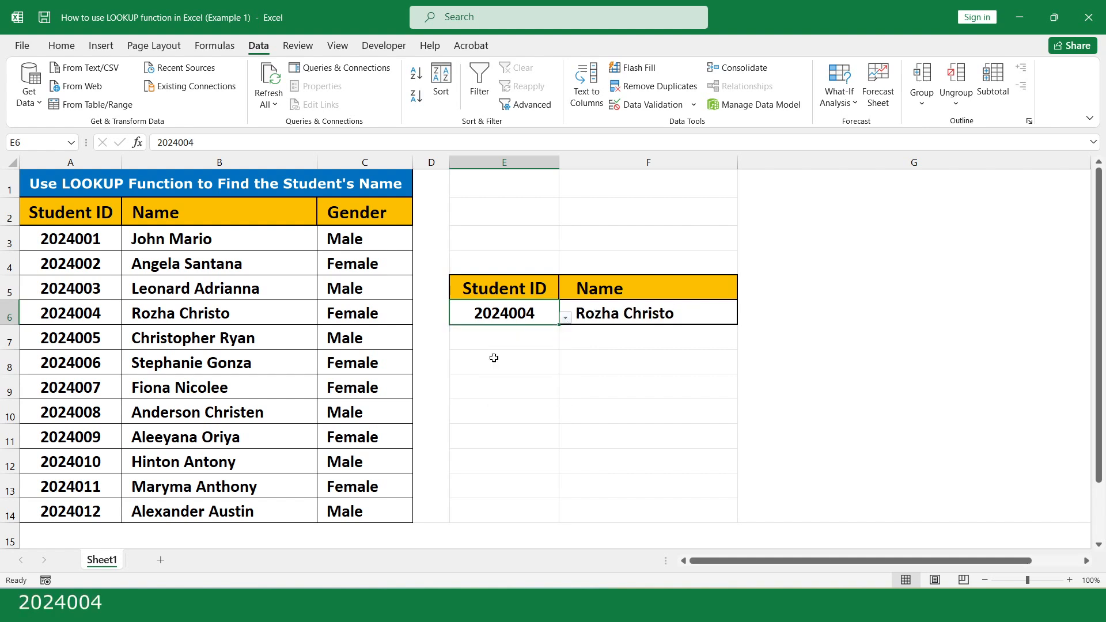
click(566, 317)
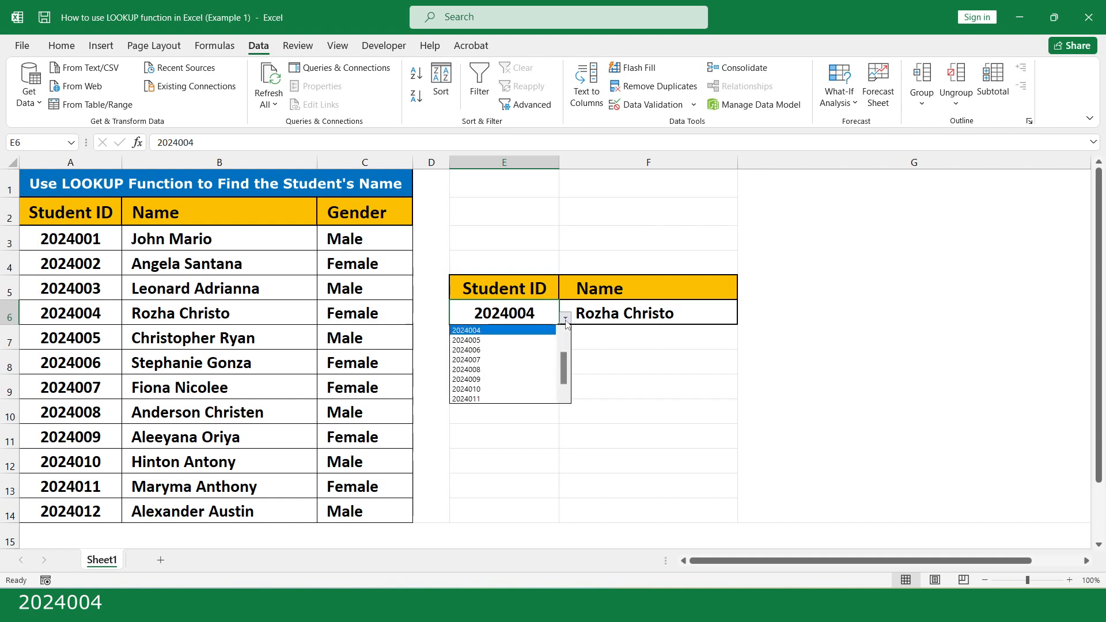
click(499, 341)
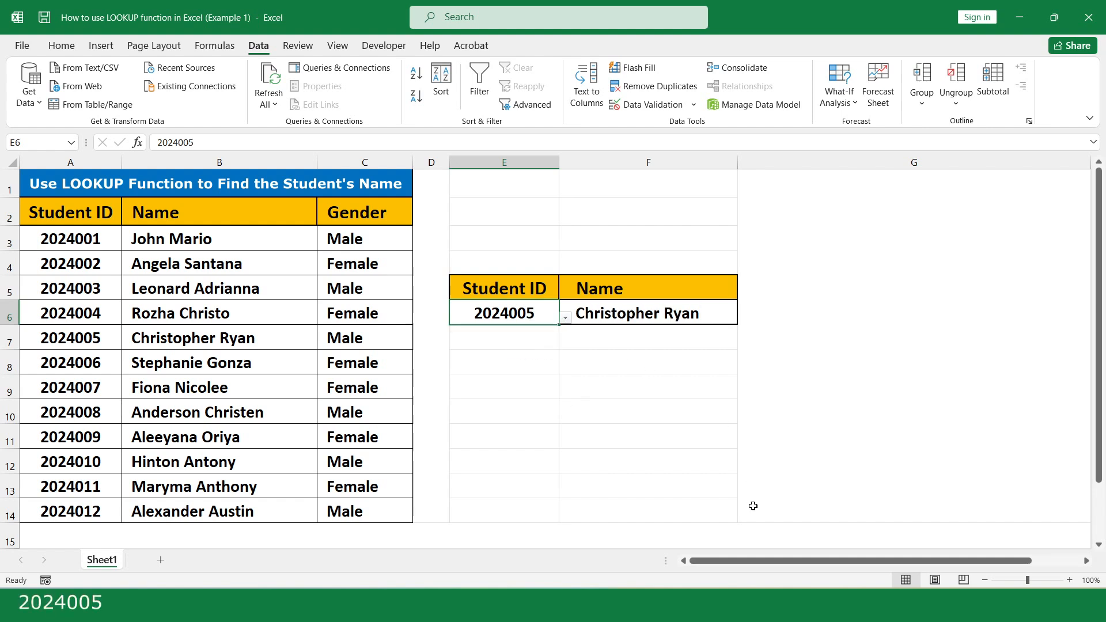
drag(752, 183, 753, 506)
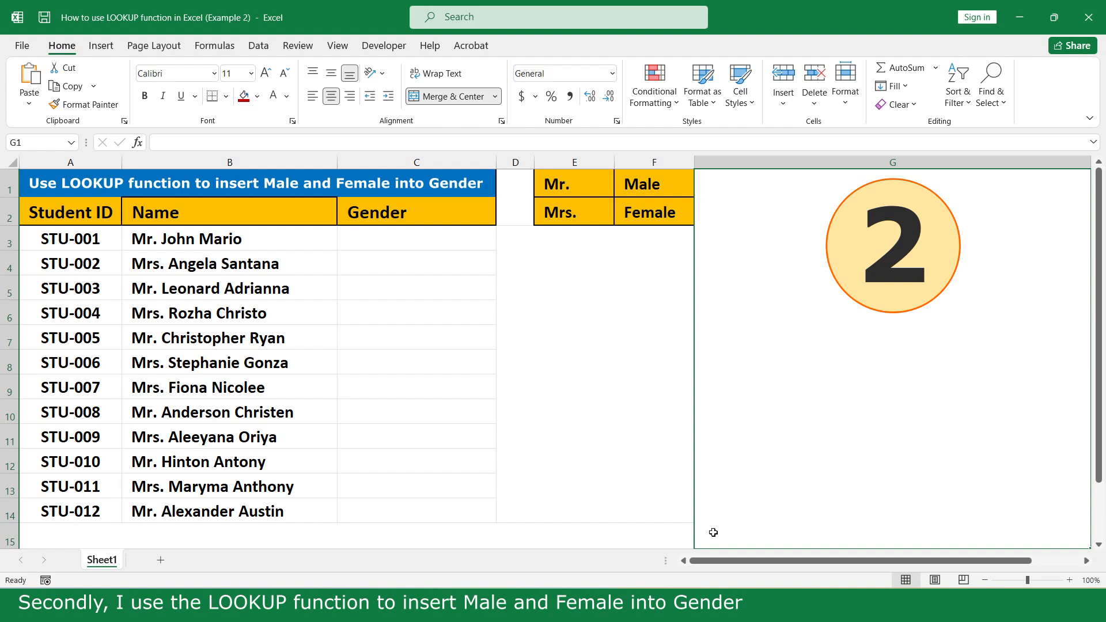
- Type =LOOKUP(B3,E1:E2,F1:F2) into the Gender cell C3
click(477, 237)
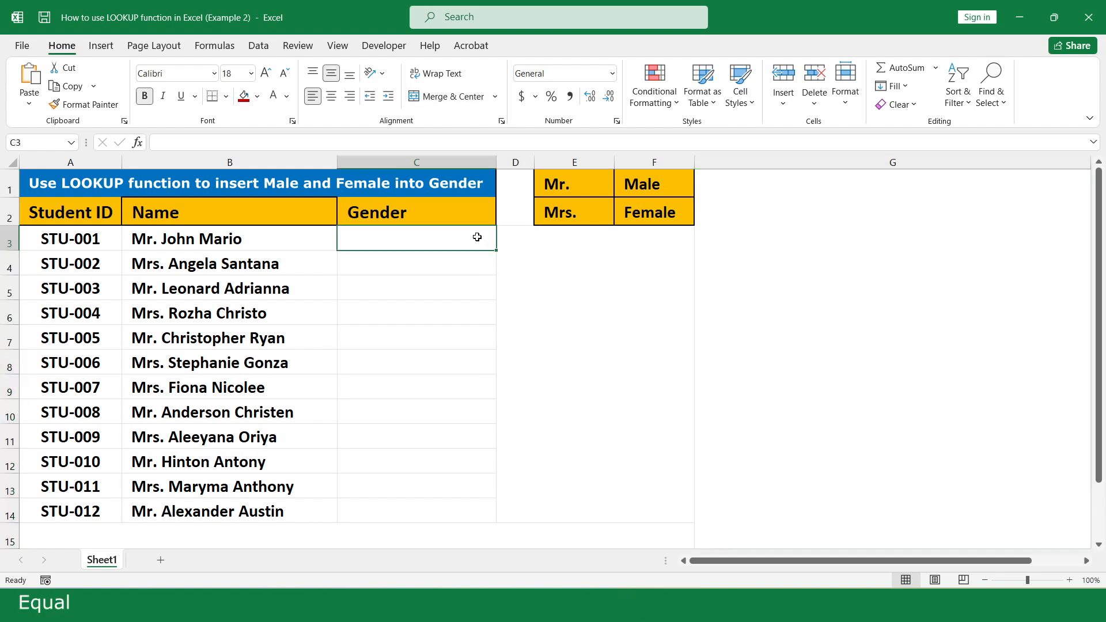
text(=loo)
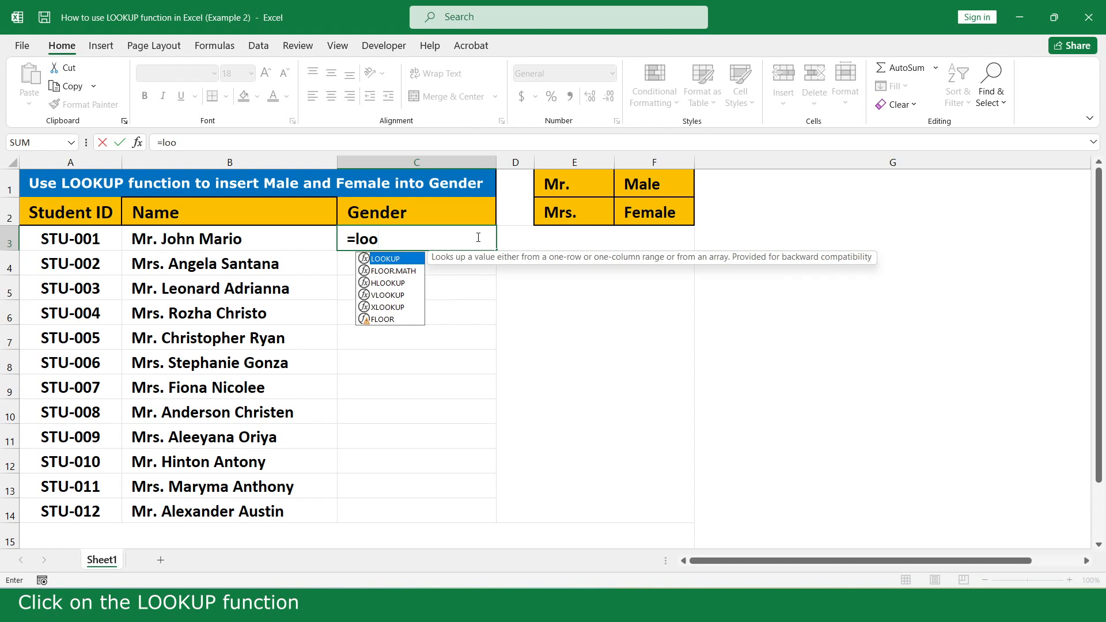
double_click(412, 260)
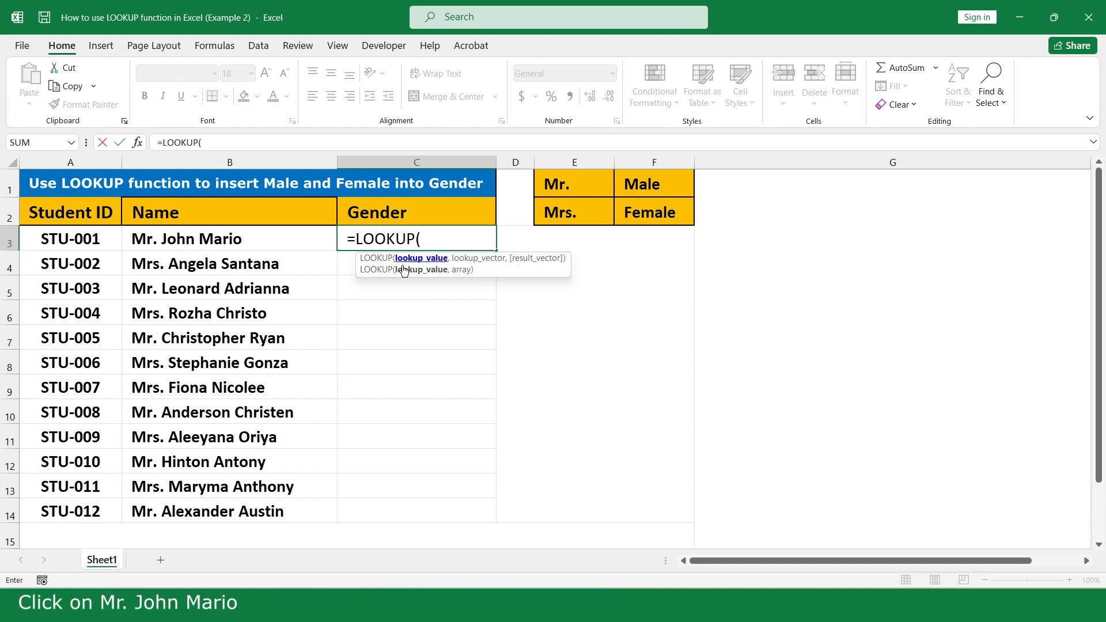
click(254, 239)
text(,)
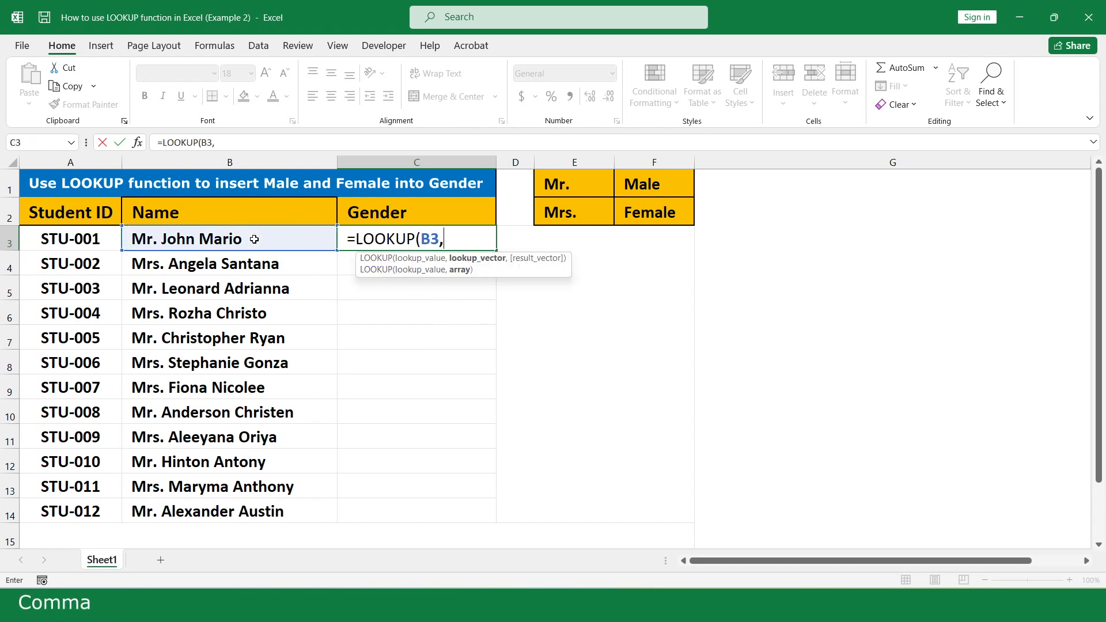
drag(587, 184, 587, 212)
text(,)
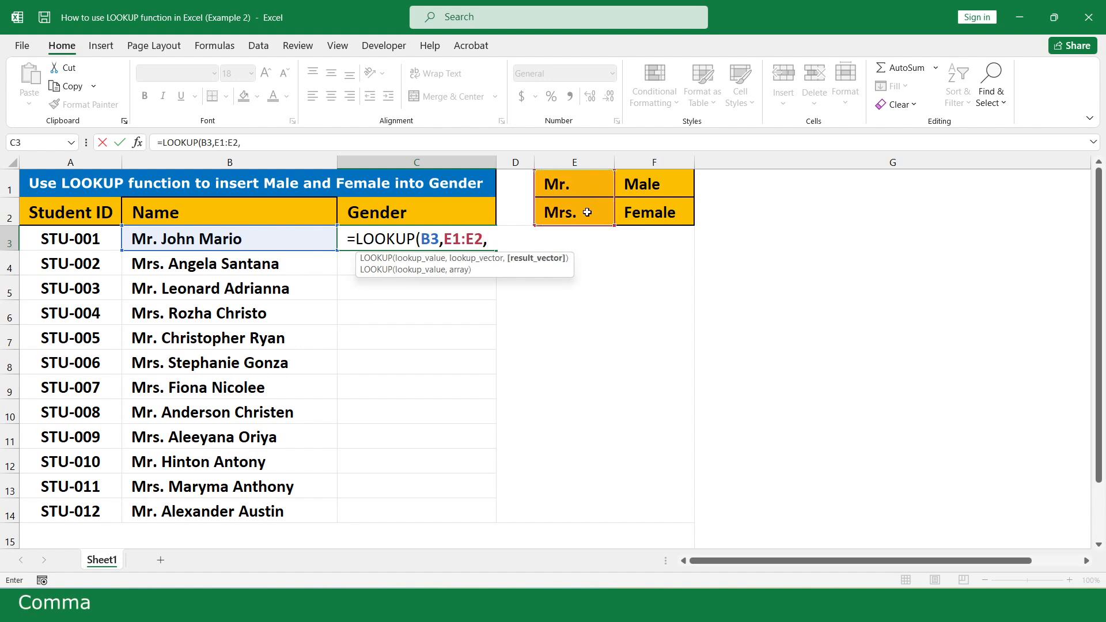
drag(681, 180, 684, 212)
text())
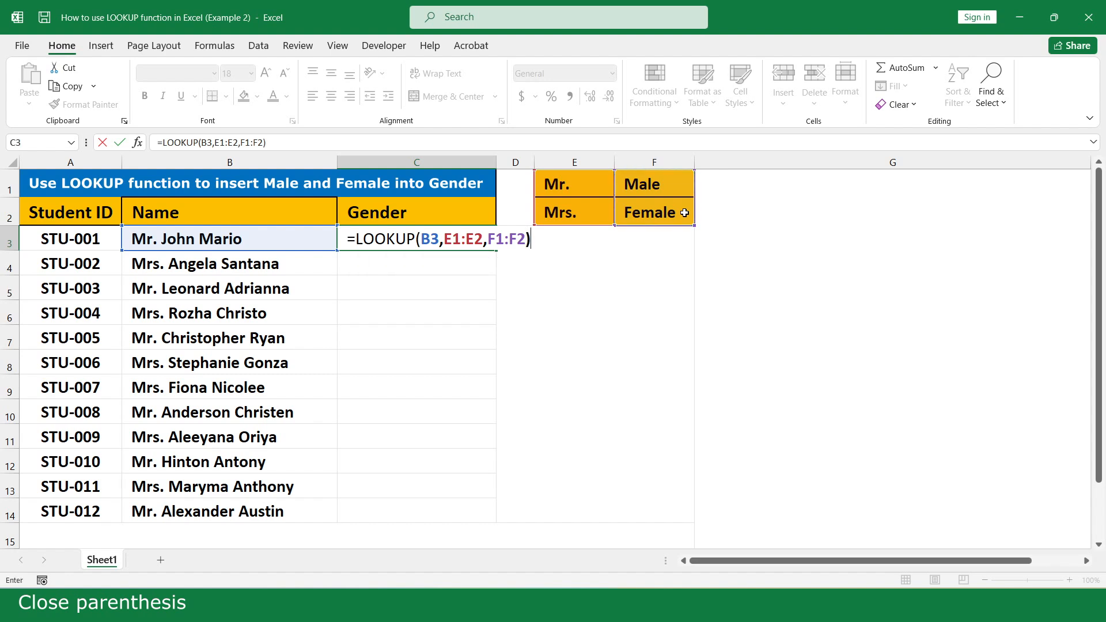
- Make both ranges absolute as $E$1:$E$2 and $F$1:$F$2
click(448, 246)
text($)
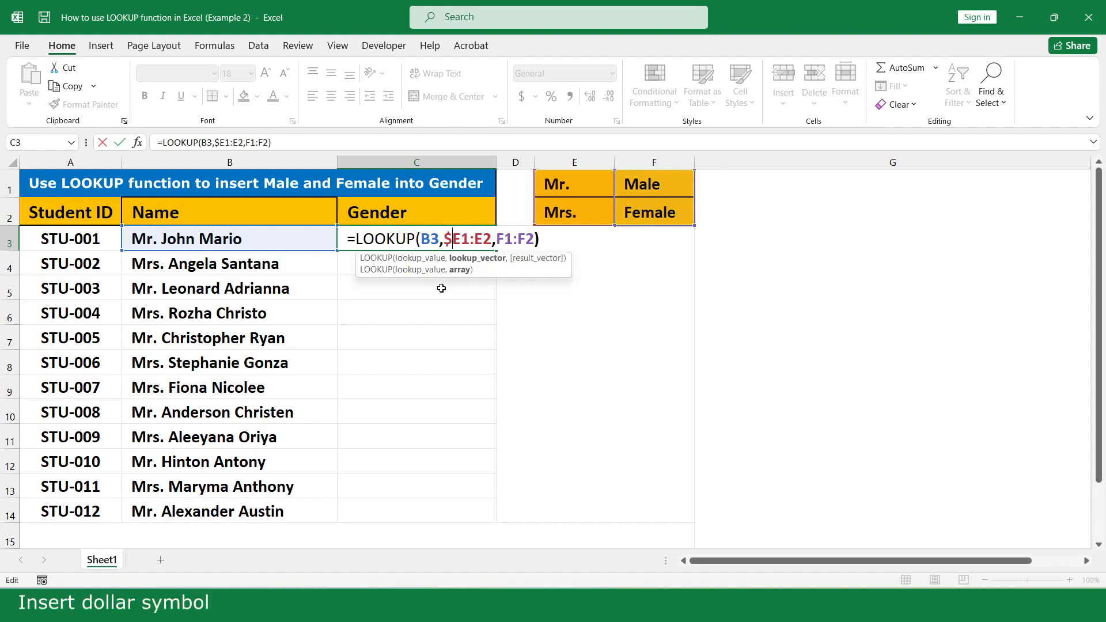
key(Right)
text($)
key(Right)
key(Right)
text($E)
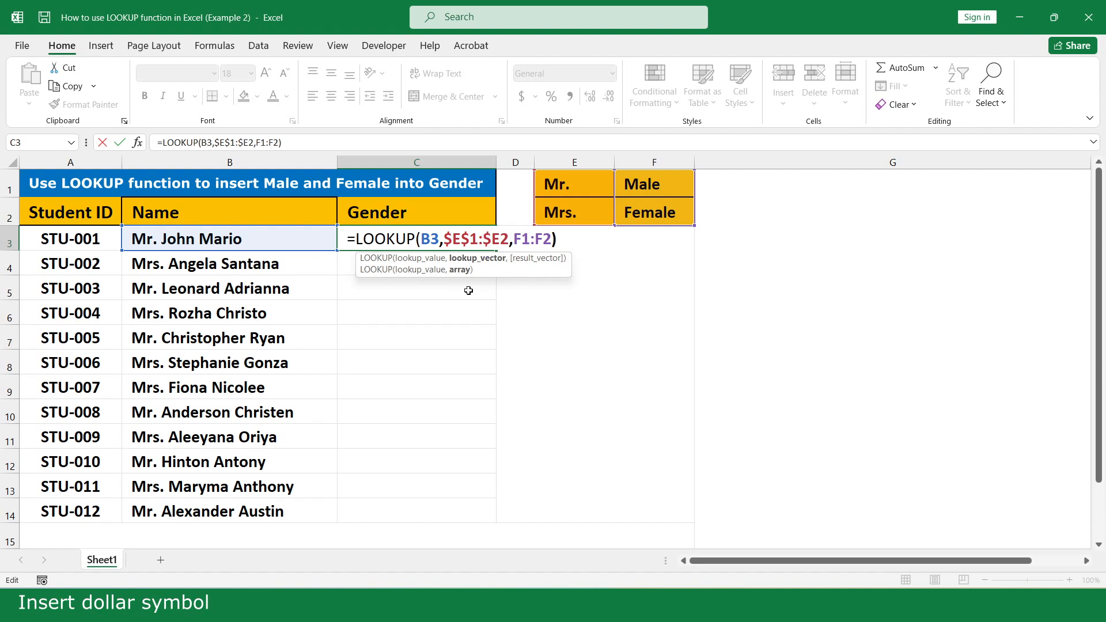
text($)
key(Right)
key(Right)
text($)
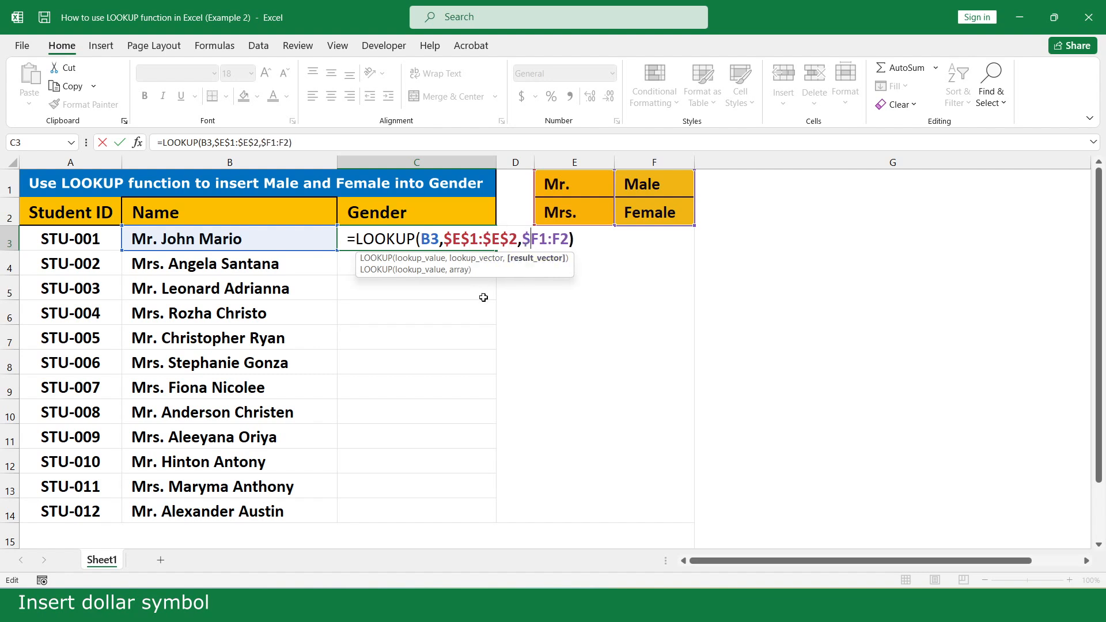
key(Right)
text($)
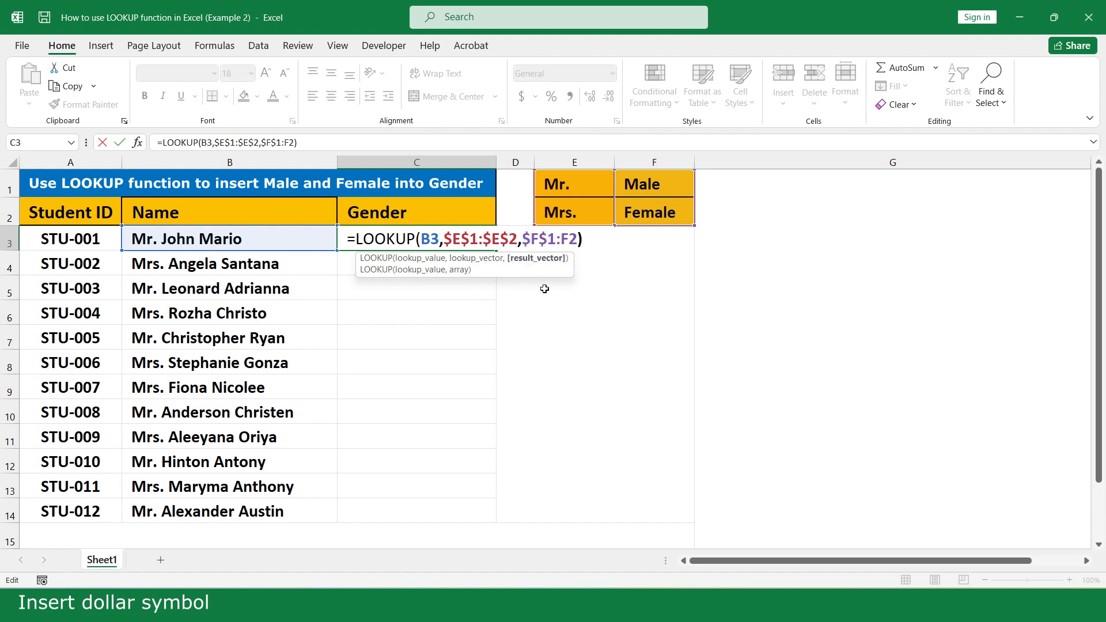
key(Right)
text($)
key(Right)
text($)
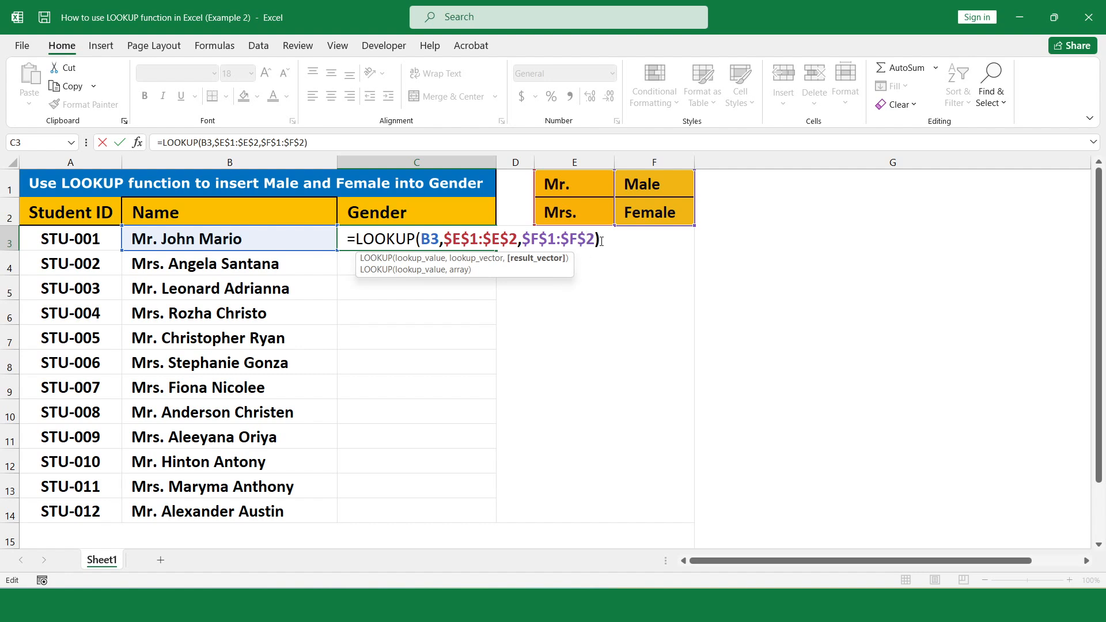
key(Right)
key(Right)
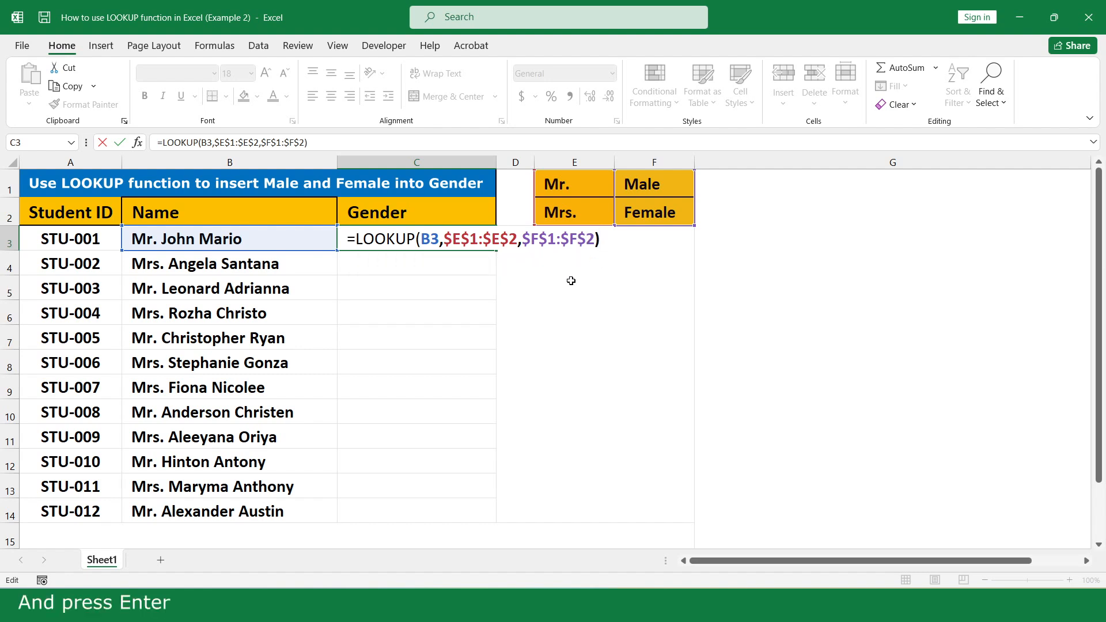
- Confirm C3's formula and fill it down to C14, giving Male or Female per title
key(Return)
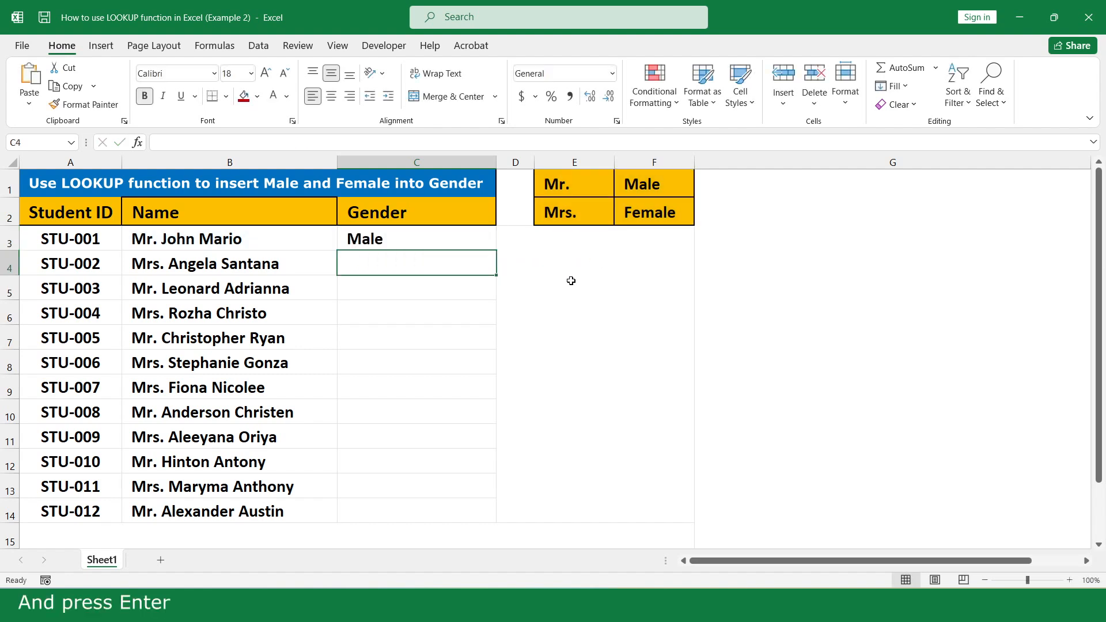
click(454, 238)
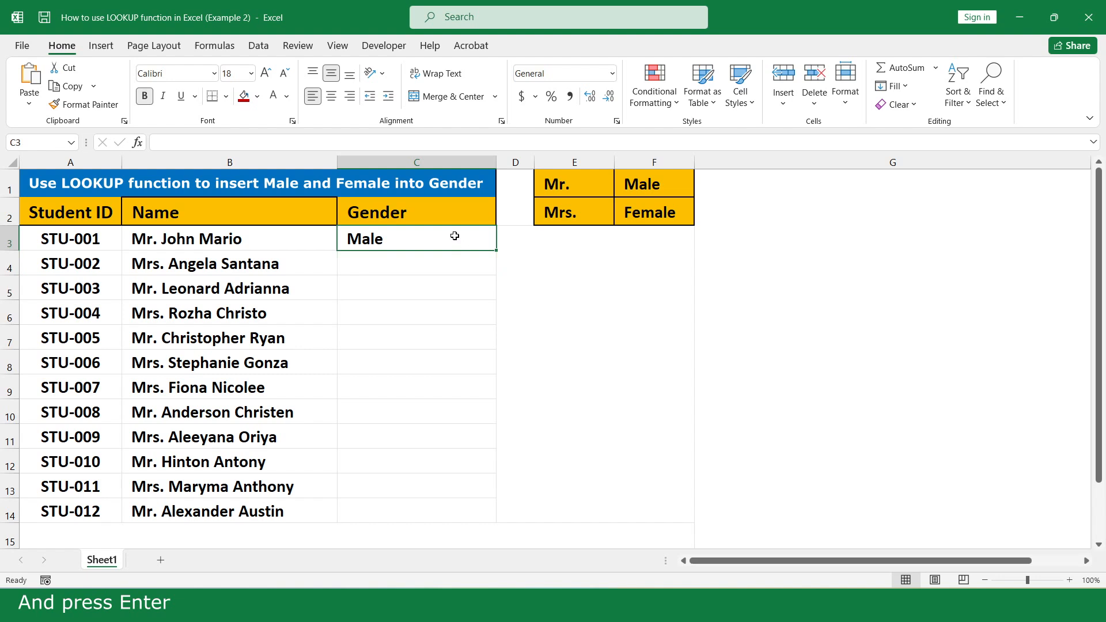
double_click(494, 252)
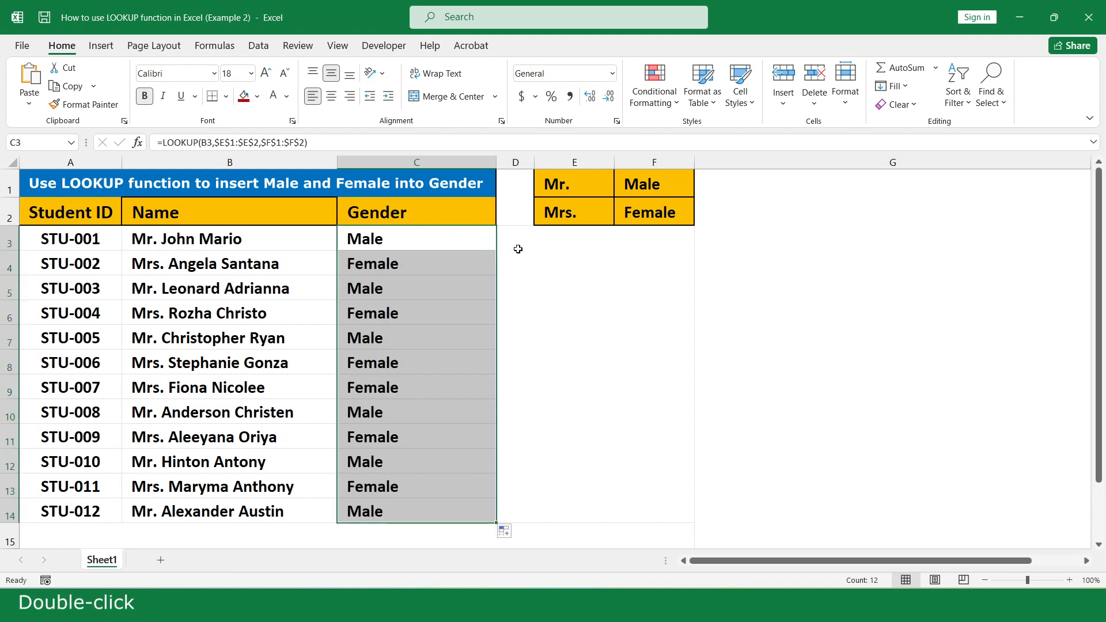
click(518, 248)
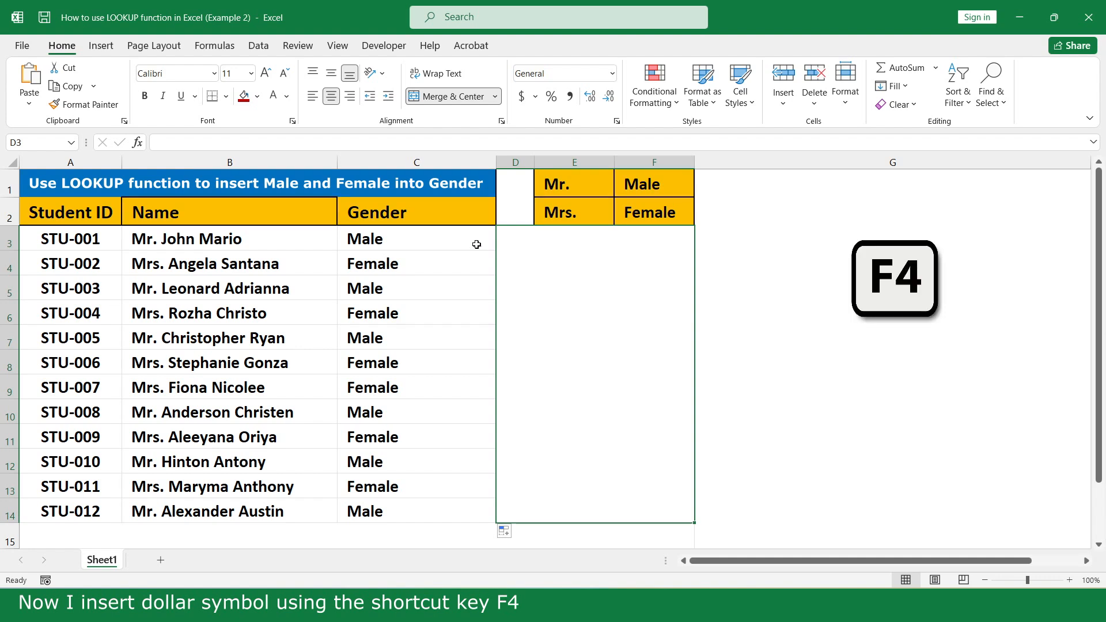
- Clear C3:C14 and re-enter =LOOKUP(B3,E1:E2,F1:F2) in C3
drag(476, 244, 459, 510)
key(Delete)
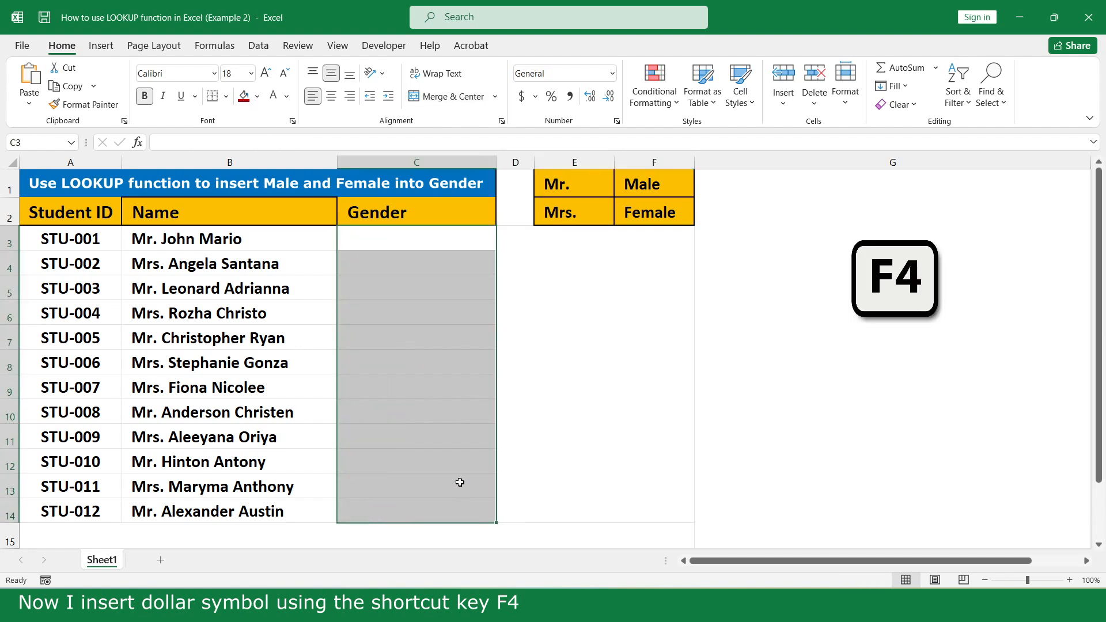
click(484, 238)
text(=loo)
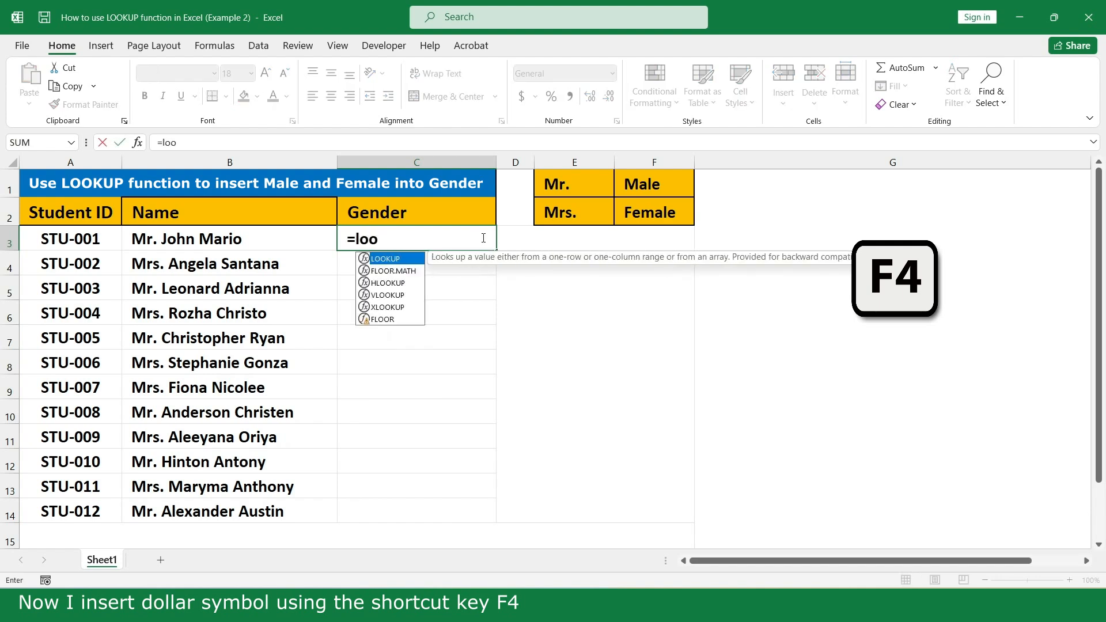
double_click(415, 258)
click(259, 238)
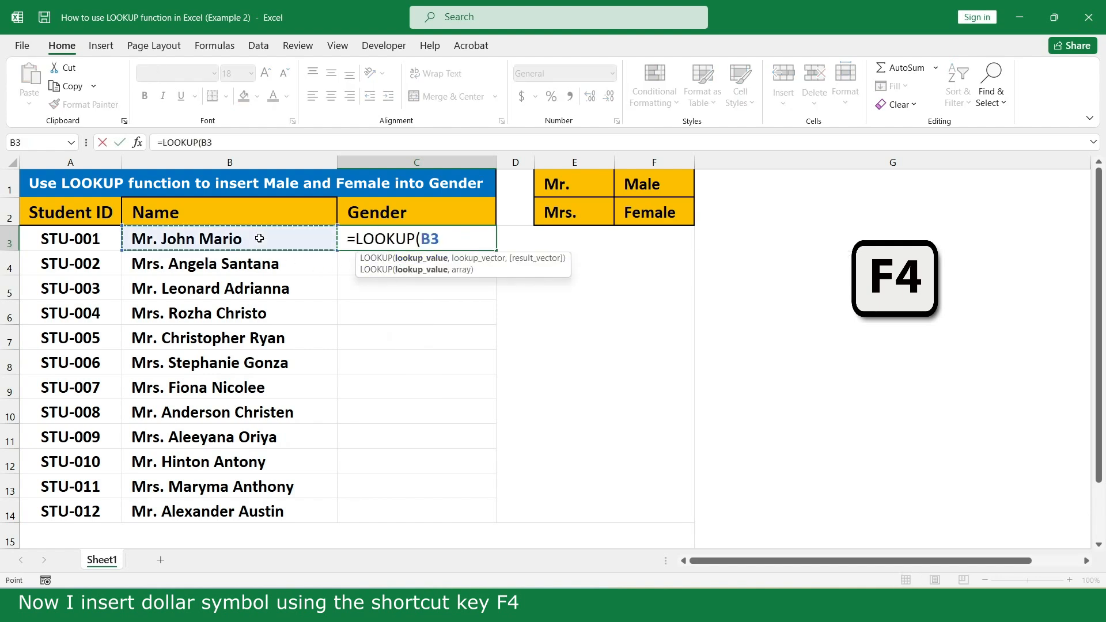
text(,)
drag(580, 182, 583, 213)
text(,)
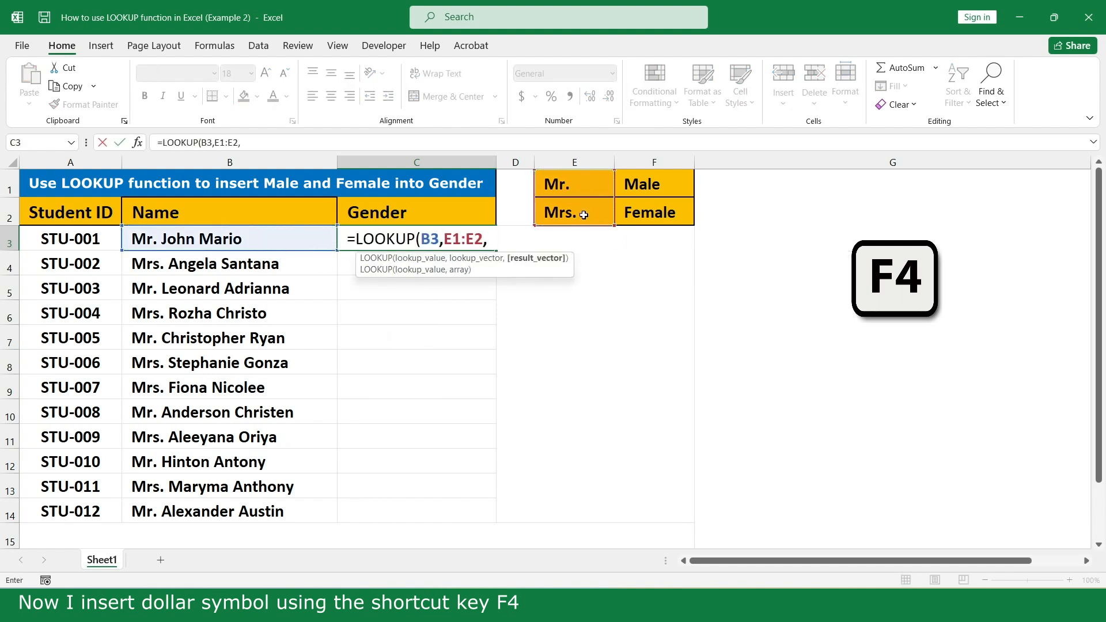
drag(676, 182, 678, 213)
text())
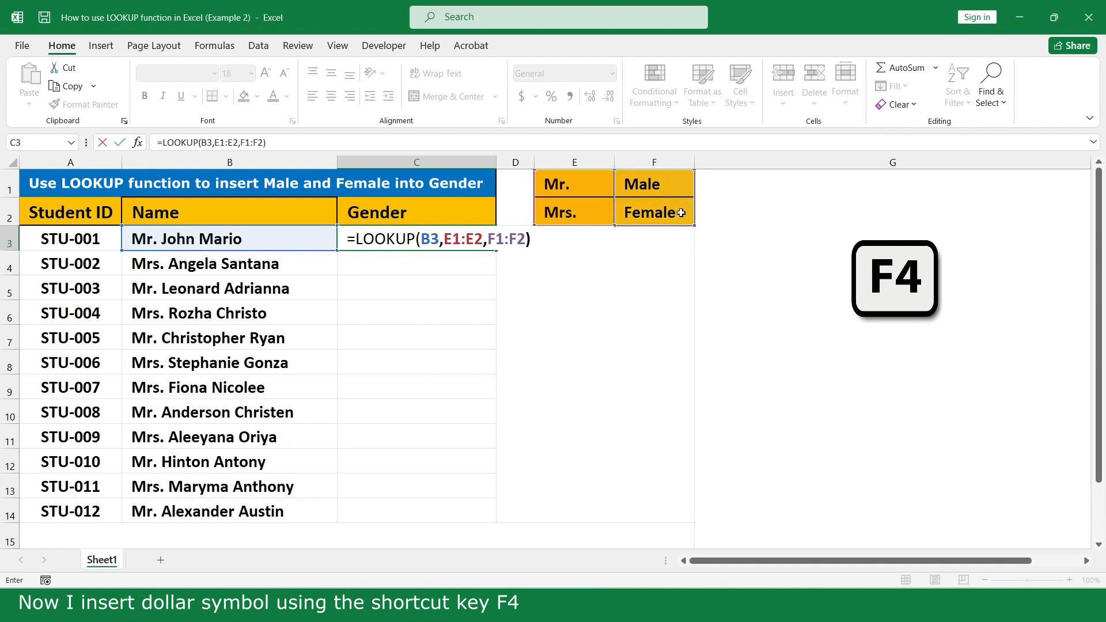
- Make both ranges absolute with F4 and confirm, so C3 shows Male
drag(445, 238, 526, 238)
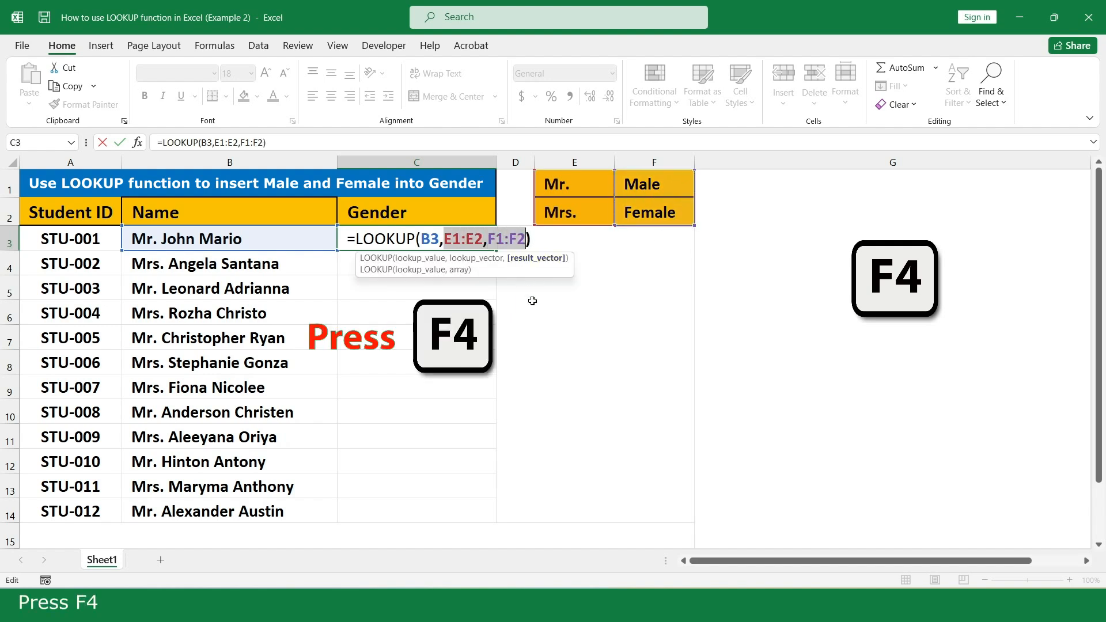
key(F4)
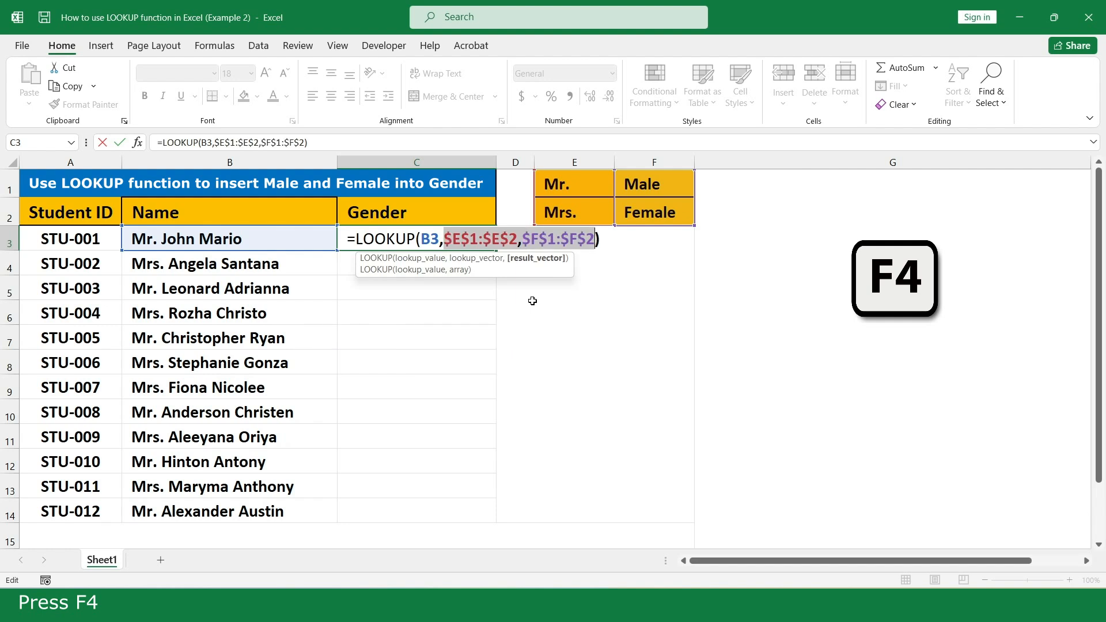
click(603, 241)
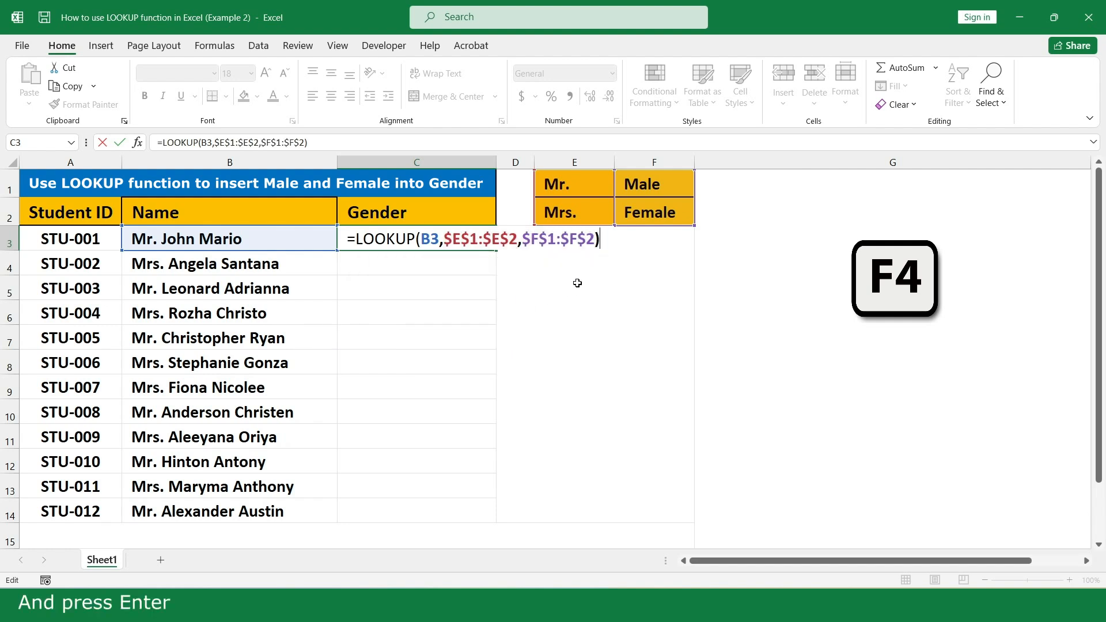
key(Return)
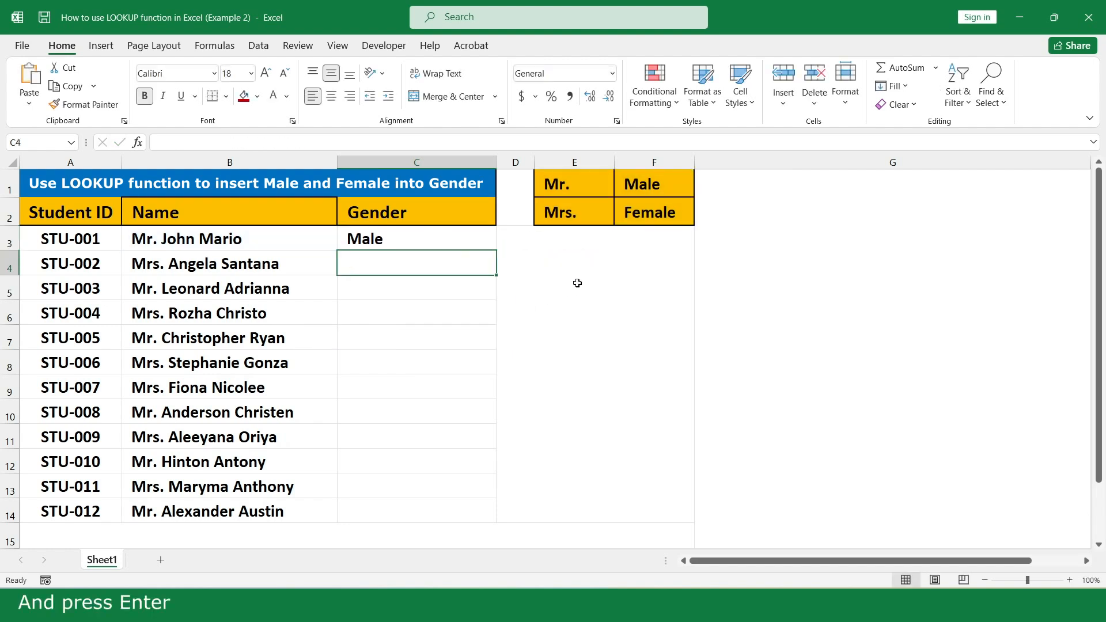
- Fill C3's formula down to C14 so all twelve students get Male or Female
click(477, 237)
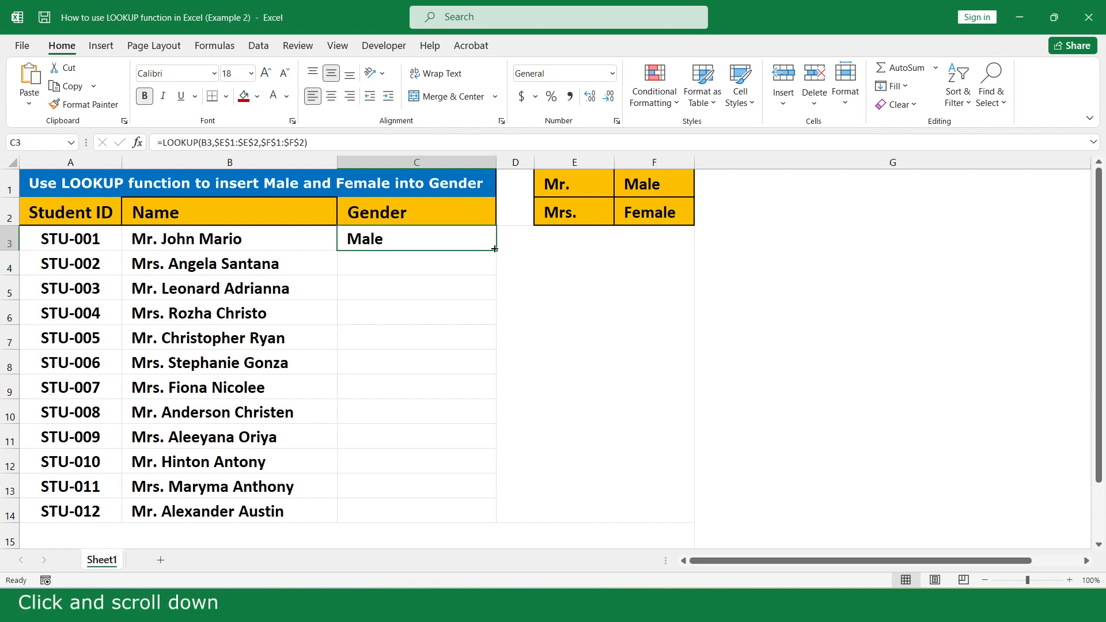
drag(495, 249, 476, 511)
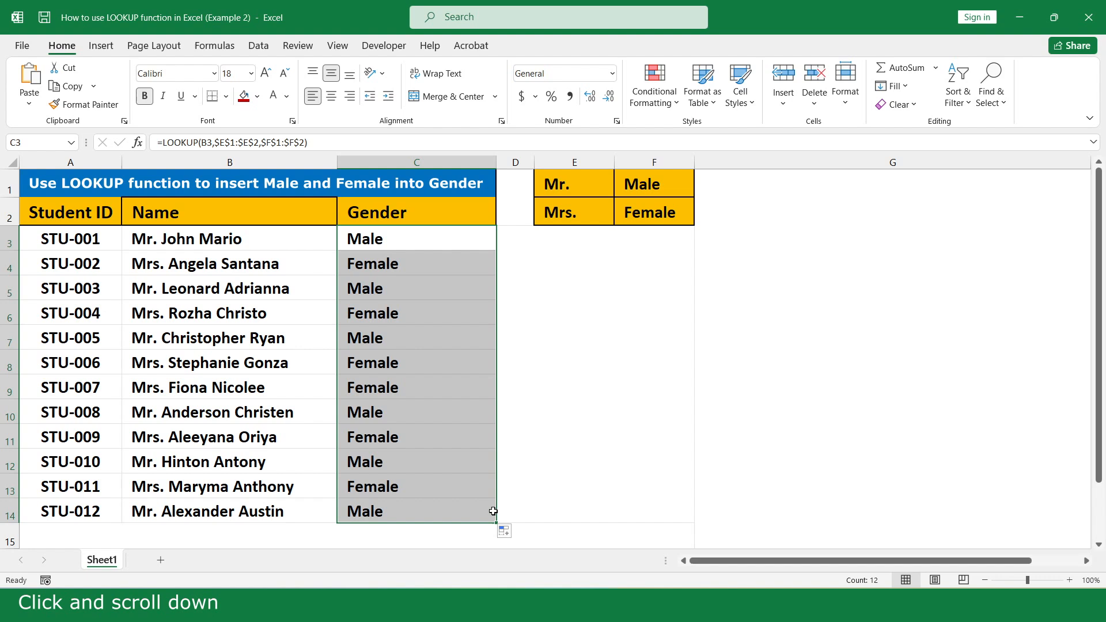
click(707, 535)
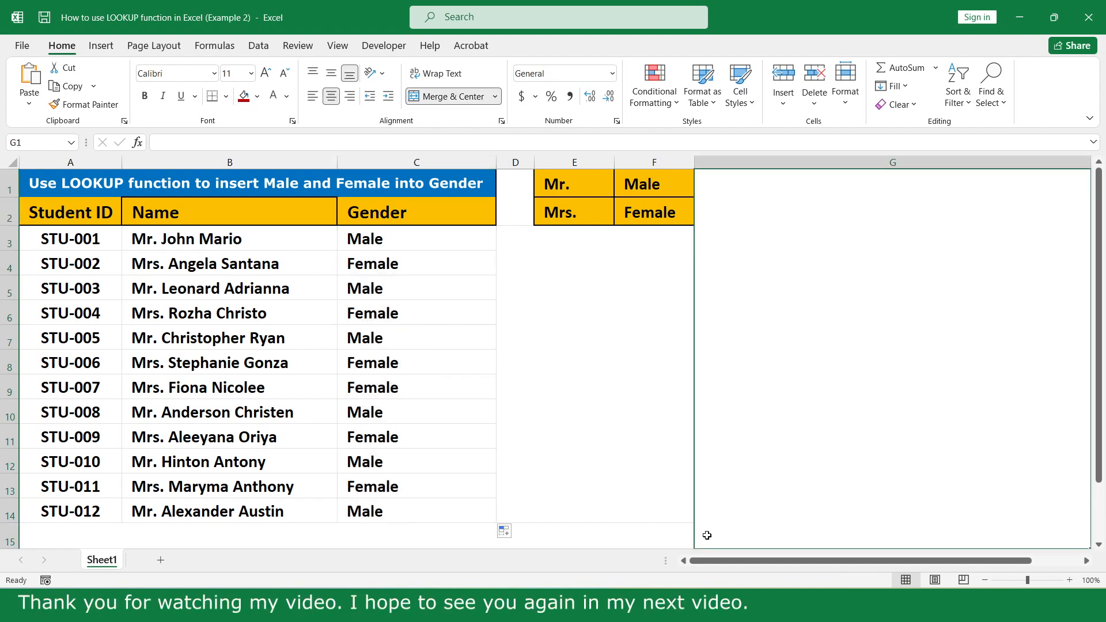